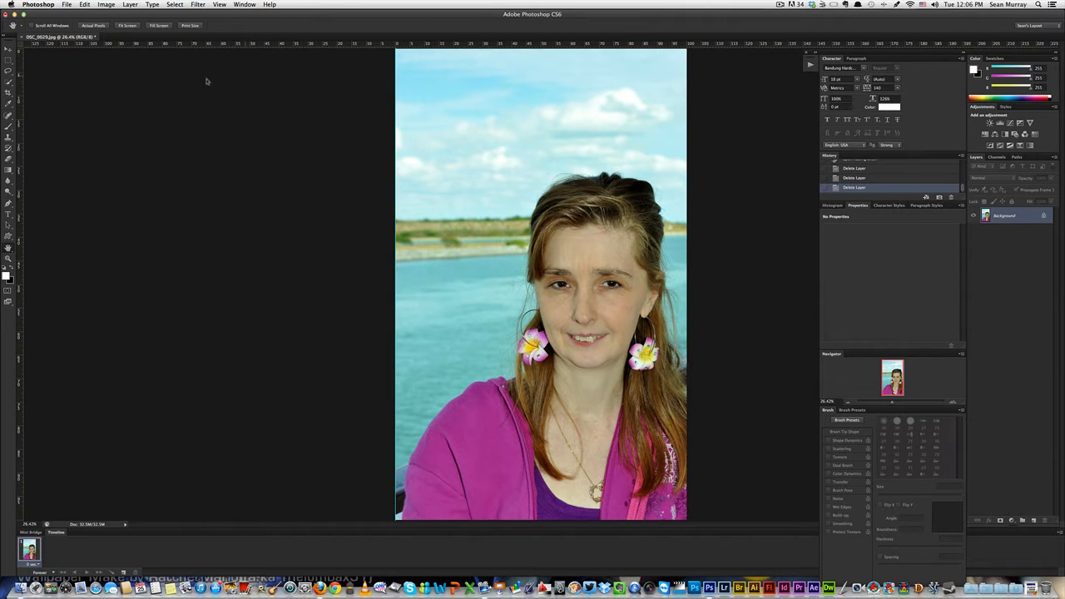
- Examine the woman's face, forehead and hairline up close for areas that need retouching
click(8, 259)
click(209, 277)
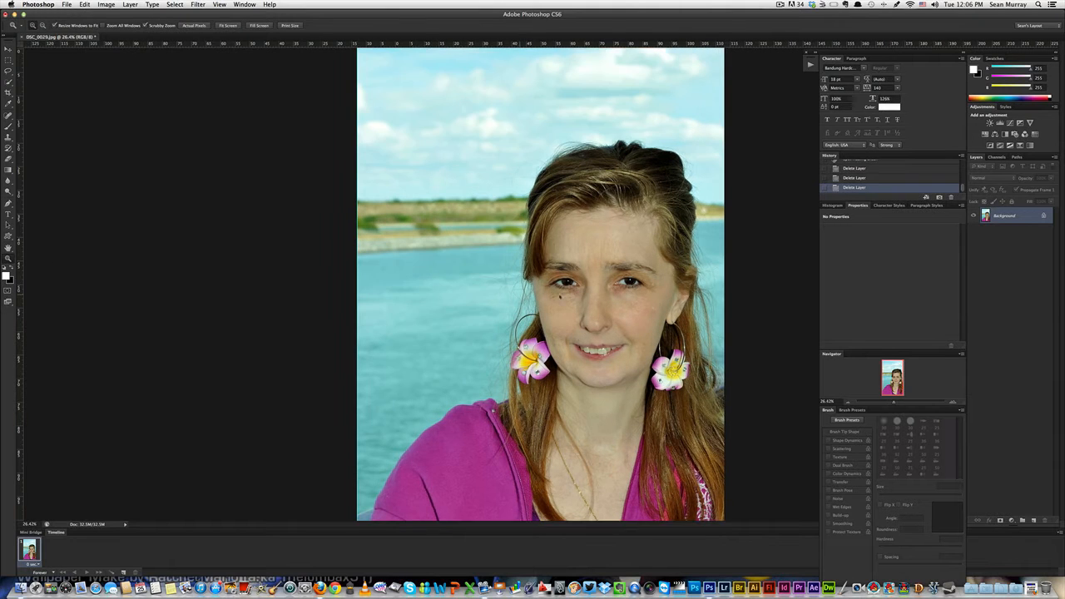
click(654, 278)
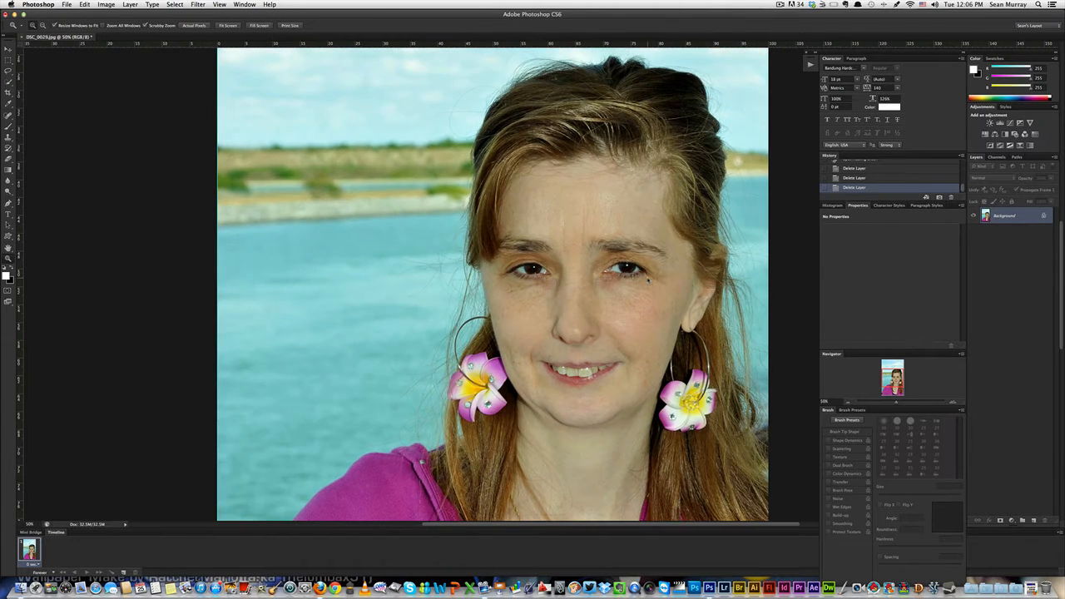
scroll(648, 279, right, 10)
scroll(649, 279, left, 6)
scroll(648, 280, left, 4)
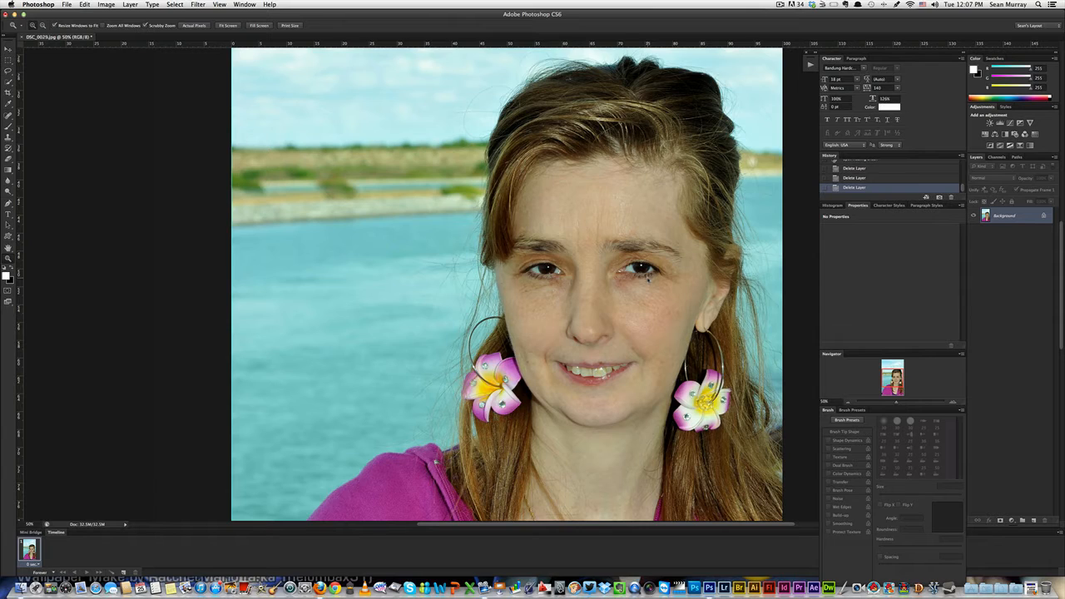
click(607, 181)
click(607, 181)
scroll(605, 208, right, 6)
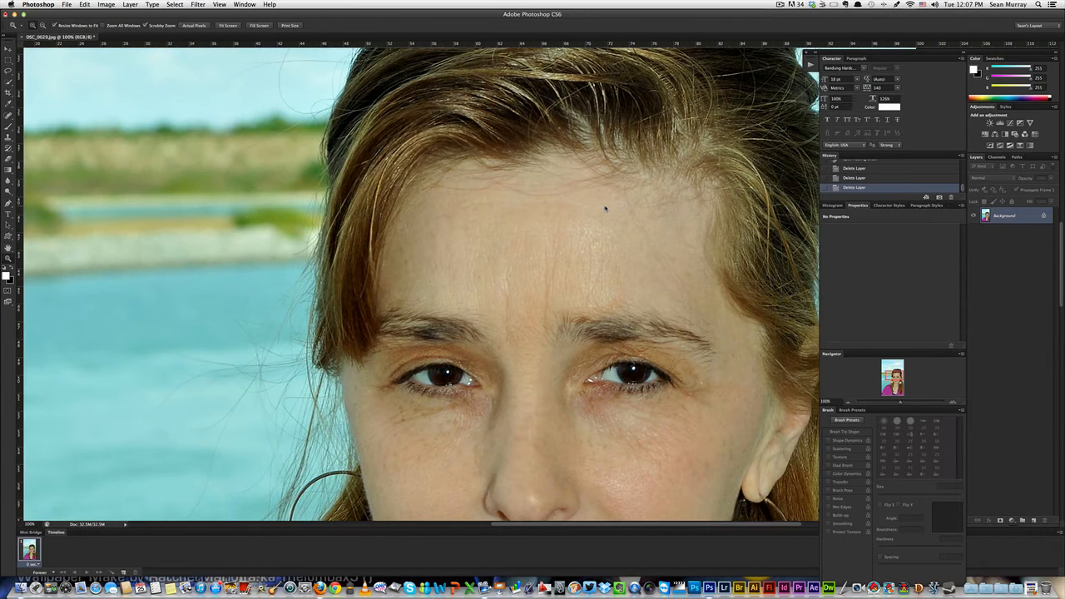
scroll(606, 208, left, 5)
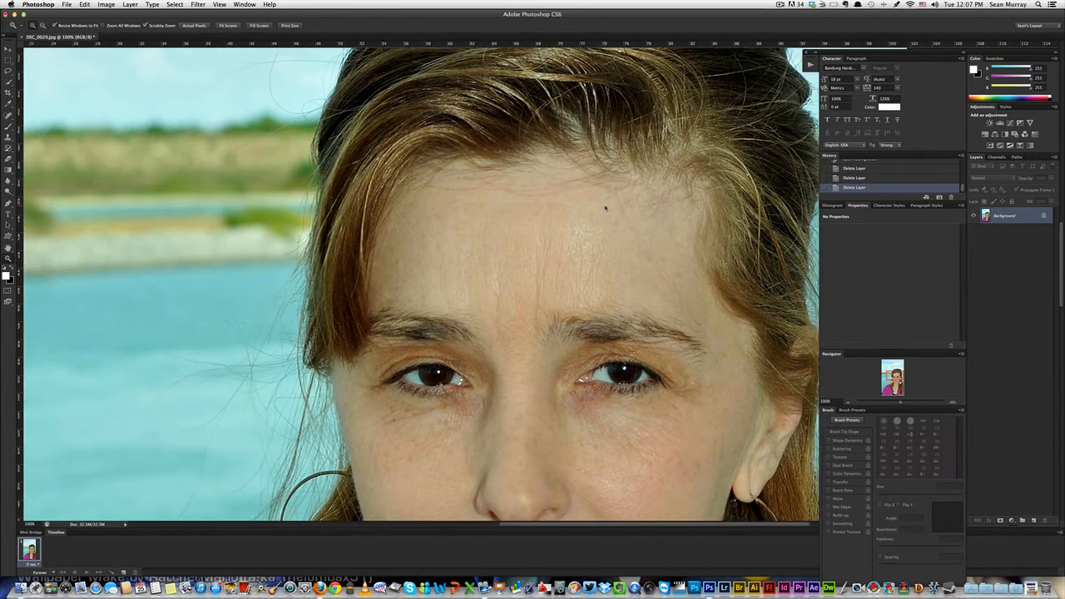
scroll(606, 208, right, 1)
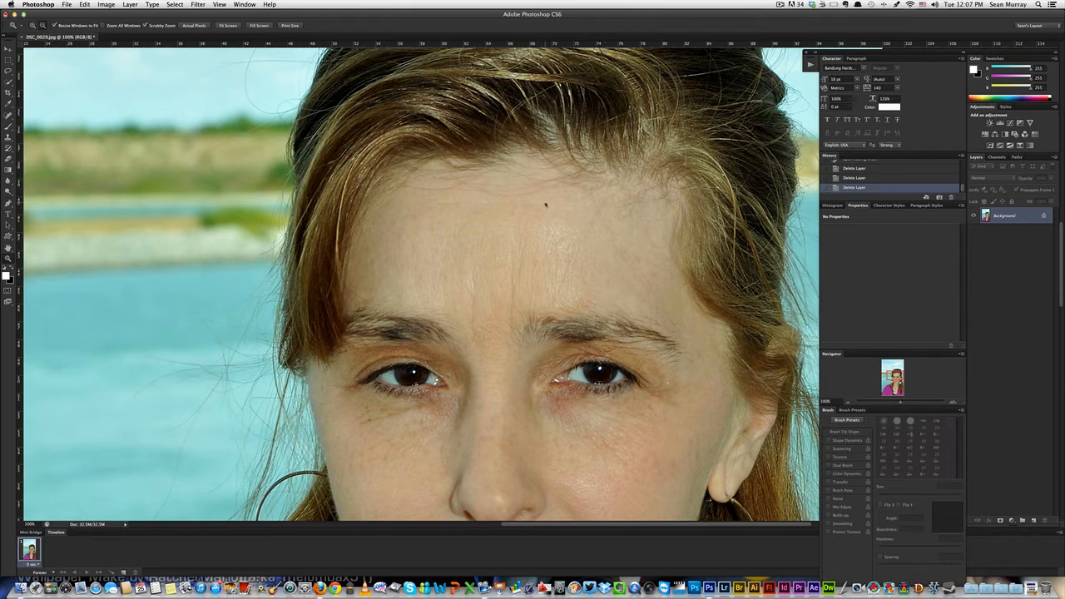
alt+click(544, 208)
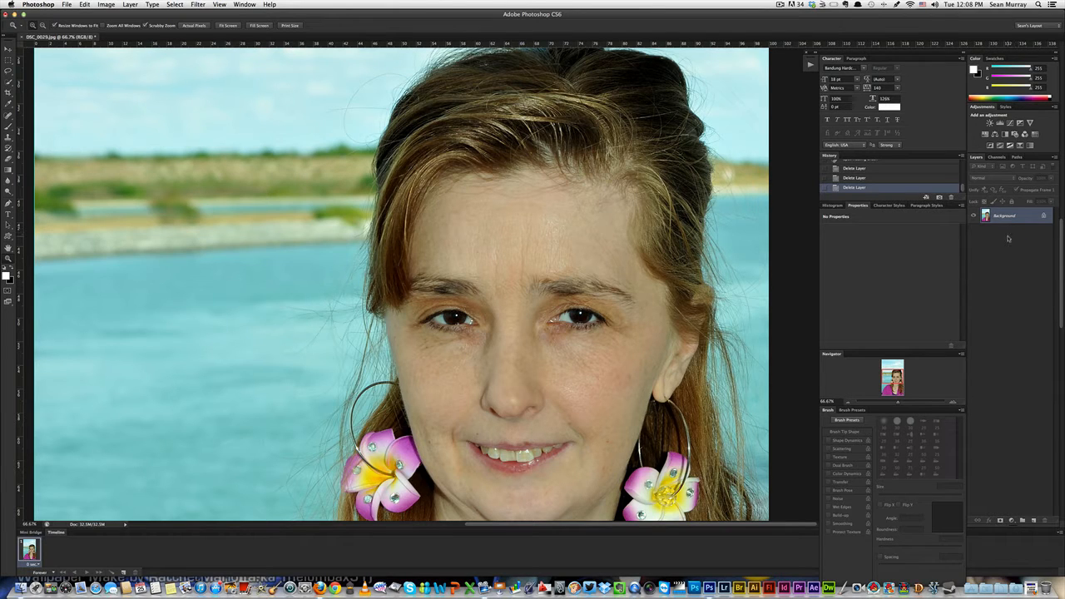
- Duplicate the Background layer and activate the Spot Healing Brush for work on the forehead
key(super+j)
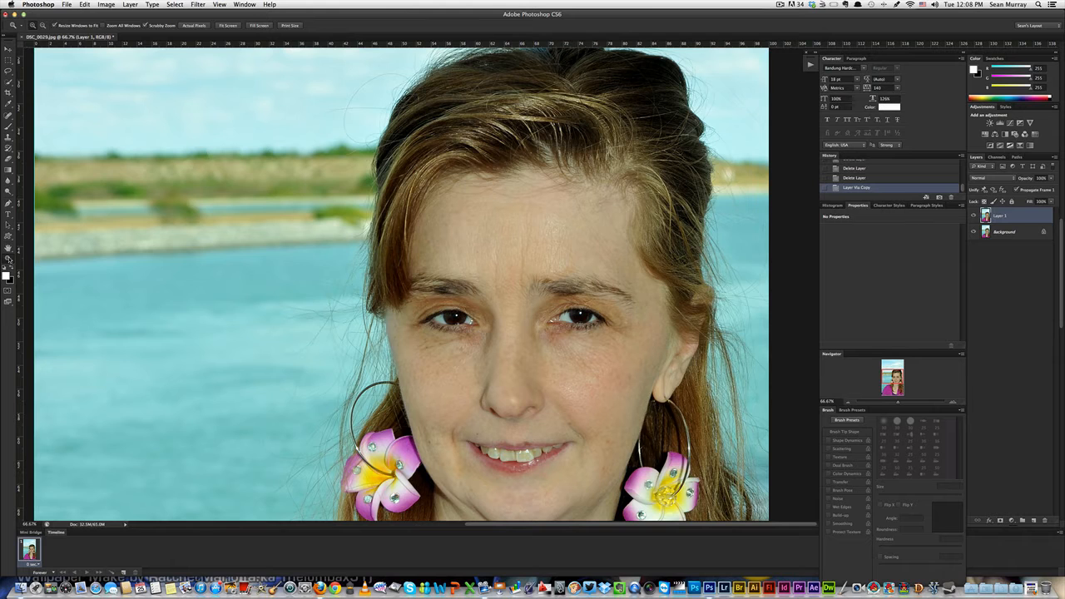
click(539, 225)
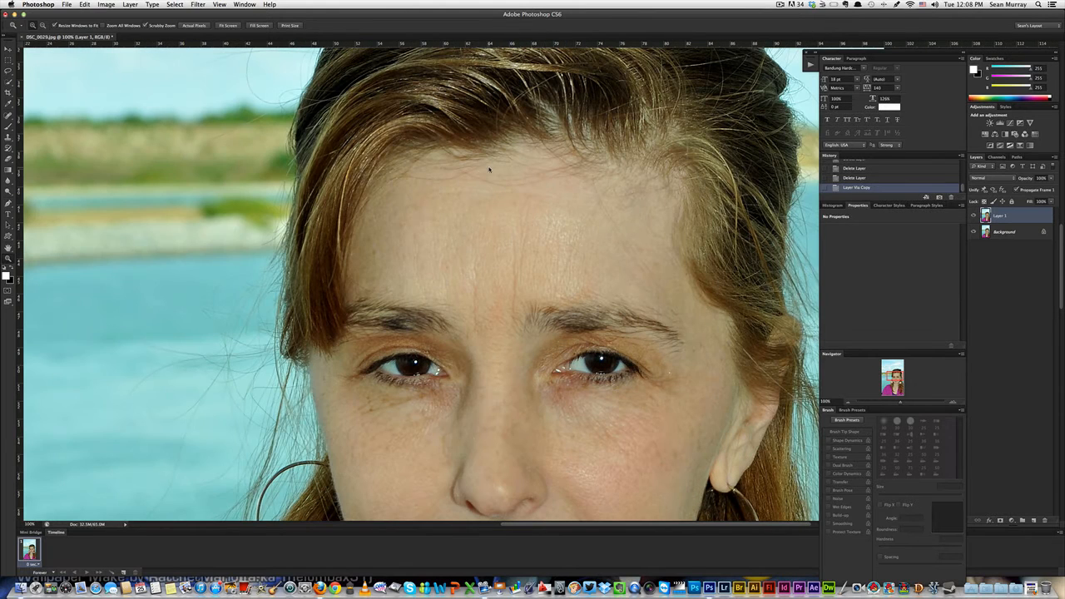
scroll(634, 175, right, 5)
scroll(449, 174, up, 2)
scroll(450, 175, left, 4)
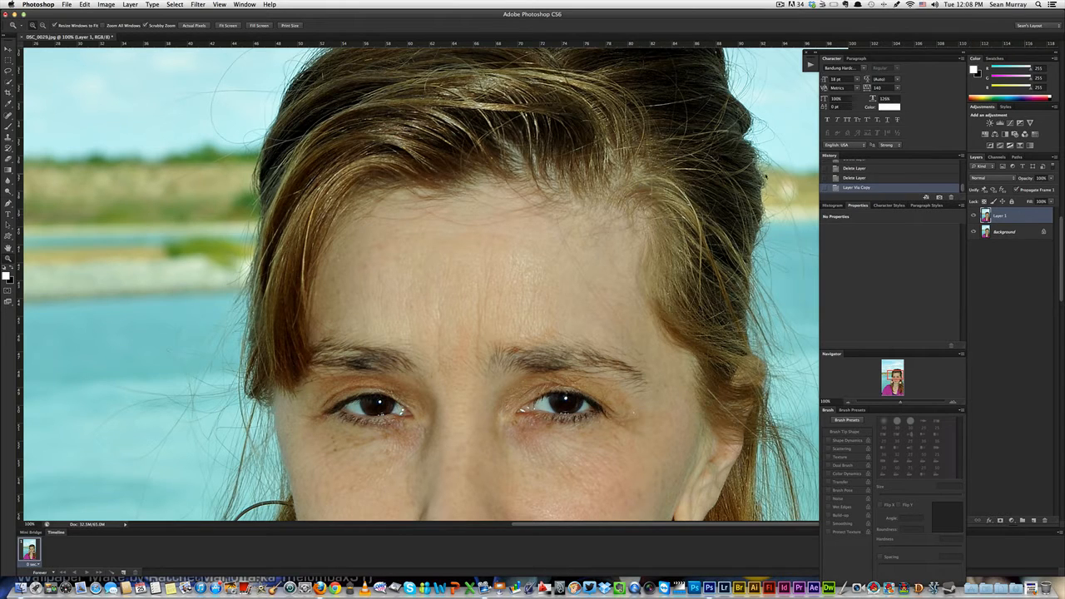
click(8, 119)
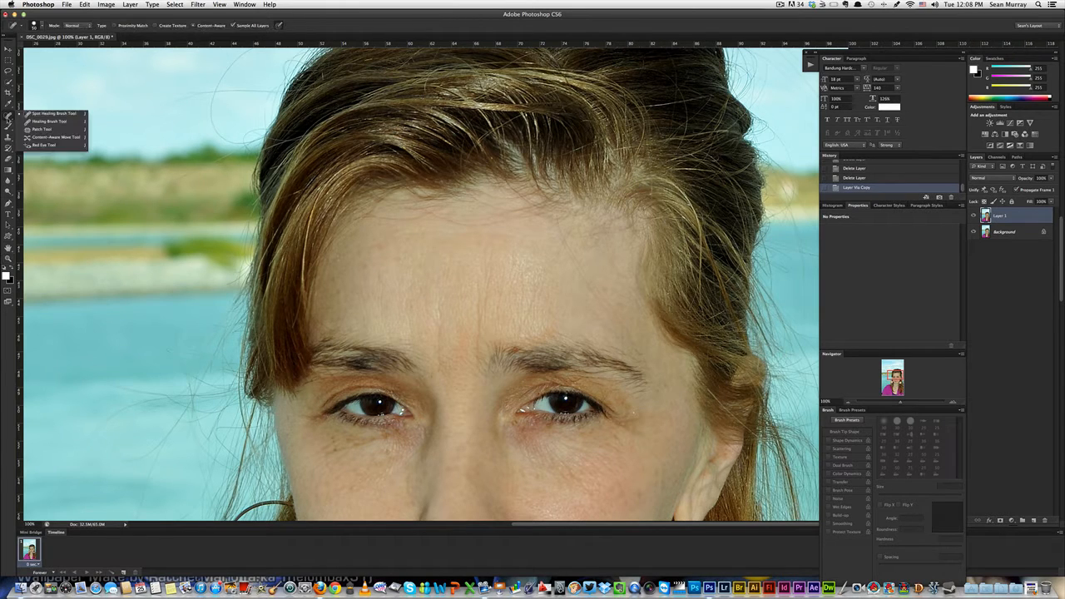
click(52, 114)
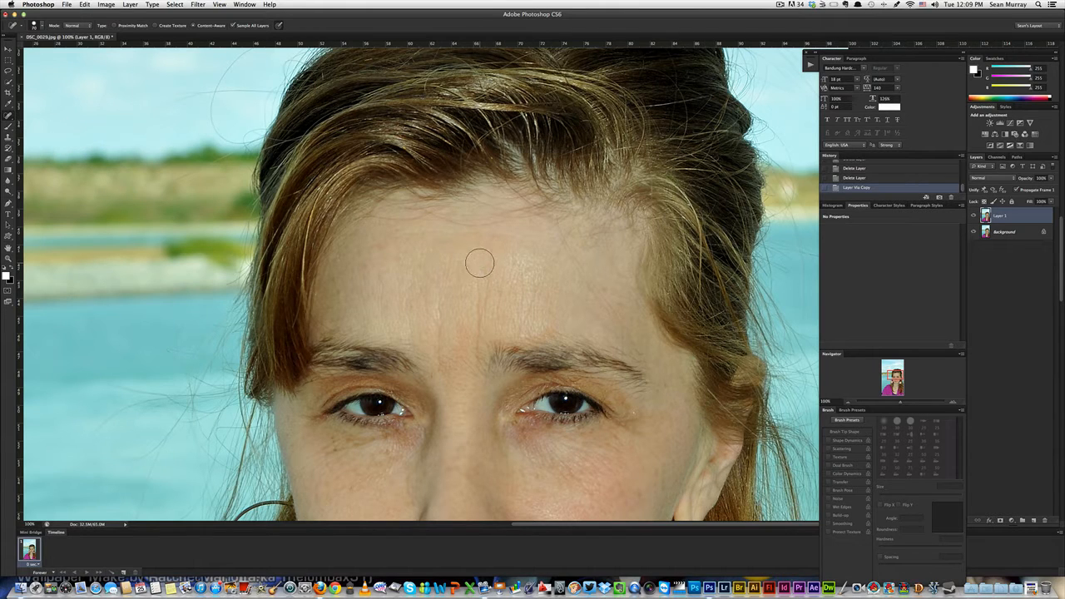
- Try healing the whole hairline around the forehead in one long stroke with a larger Spot Healing Brush, and undo that stroke
key(bracketright)
key(bracketright)
key(bracketleft)
click(8, 117)
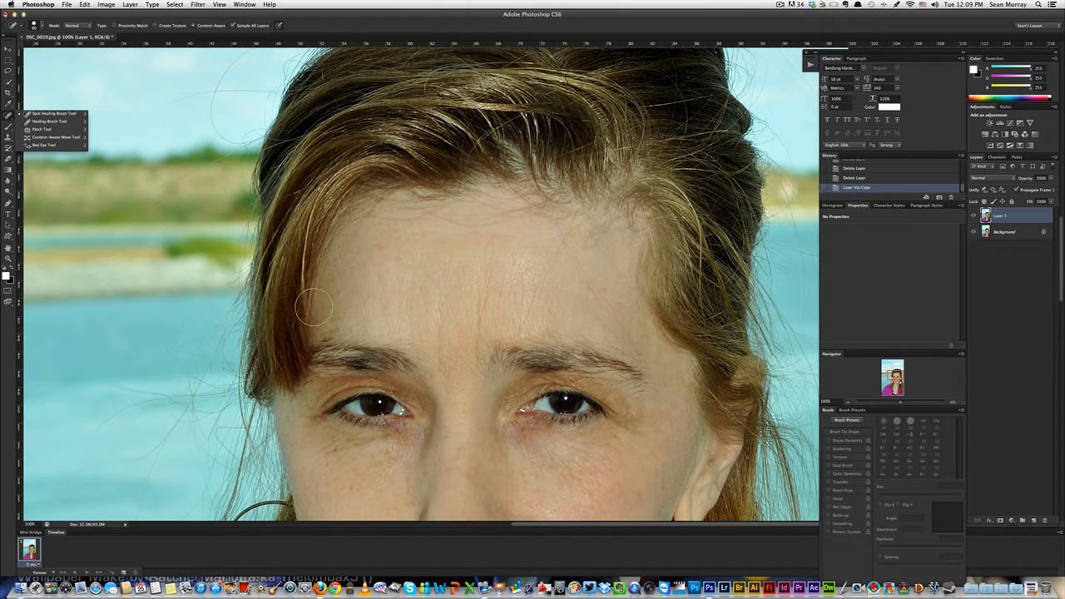
mouse_move(316, 337)
mouse_down()
mouse_move(329, 224)
mouse_move(418, 217)
mouse_move(453, 201)
mouse_move(372, 195)
mouse_move(355, 208)
mouse_move(602, 199)
mouse_move(513, 204)
mouse_move(607, 204)
mouse_move(649, 223)
mouse_move(666, 340)
mouse_move(699, 370)
mouse_up()
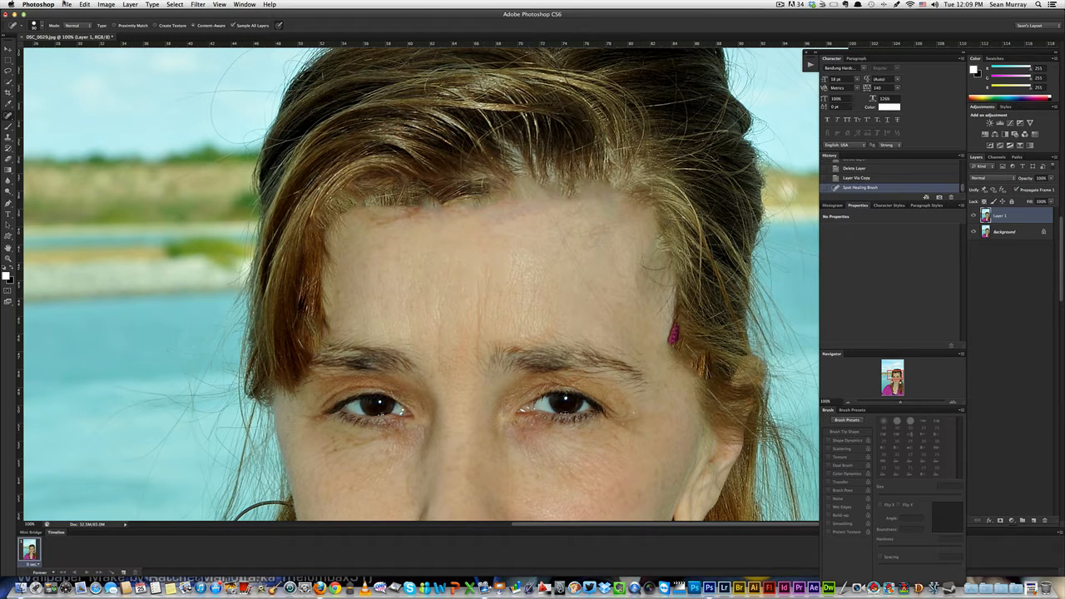
click(86, 4)
click(104, 30)
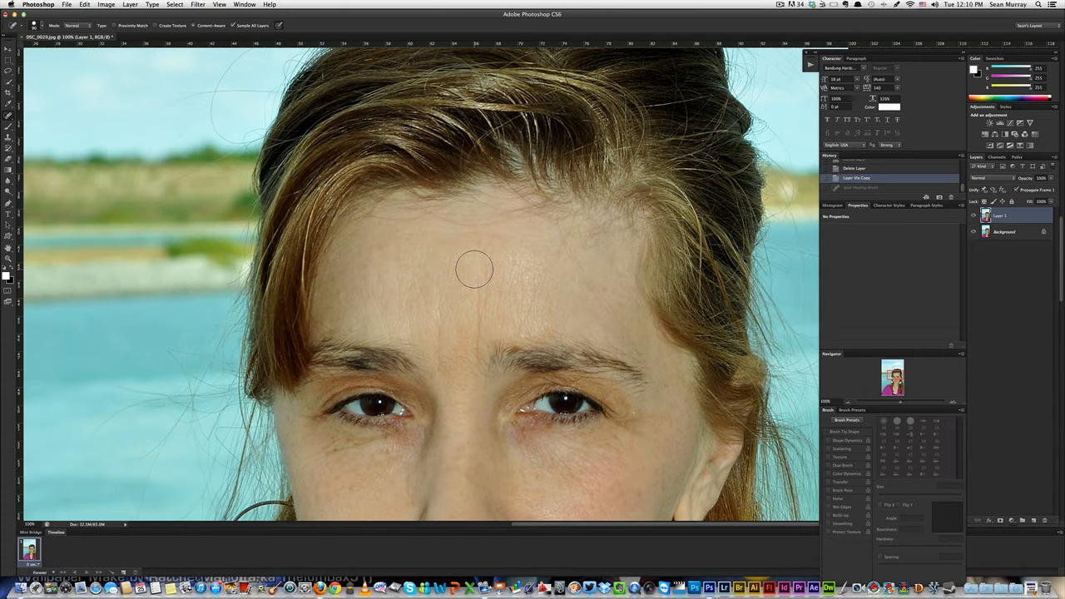
- Heal the stray hairs along the upper forehead with short strokes of a smaller Spot Healing Brush on the duplicated layer
key(bracketleft)
key(bracketleft)
key(bracketleft)
key(bracketleft)
drag(371, 213, 430, 217)
click(445, 220)
click(474, 225)
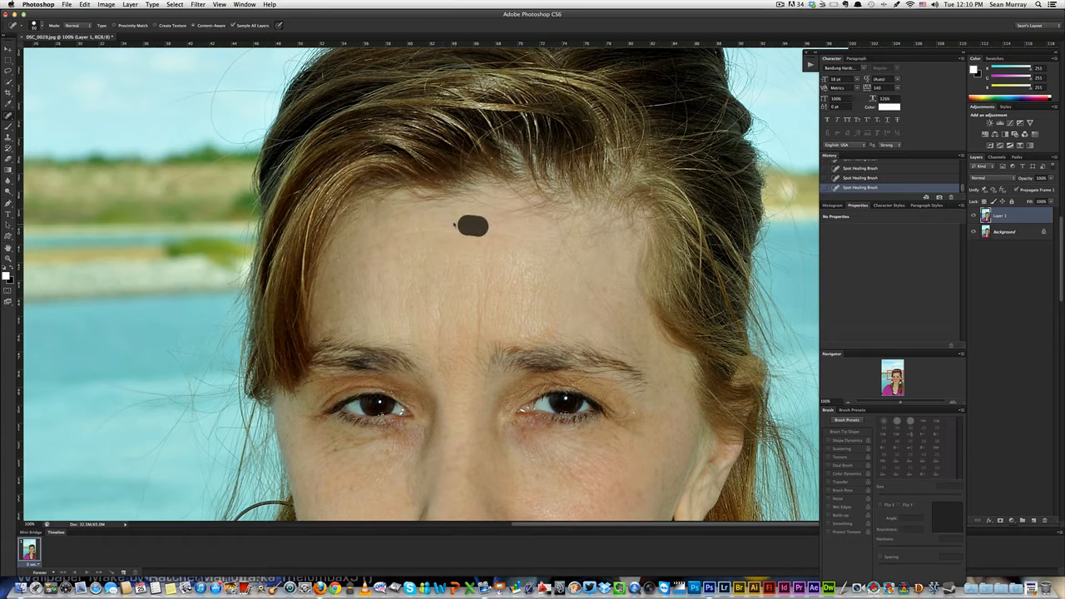
click(485, 221)
click(482, 218)
click(433, 209)
mouse_move(421, 210)
mouse_down()
mouse_move(381, 223)
mouse_move(382, 201)
mouse_move(358, 218)
mouse_move(400, 198)
mouse_move(441, 207)
mouse_move(429, 198)
mouse_move(468, 196)
mouse_move(404, 200)
mouse_move(467, 215)
mouse_move(445, 201)
mouse_move(478, 202)
mouse_move(440, 197)
mouse_move(425, 207)
mouse_move(418, 198)
mouse_move(495, 216)
mouse_up()
click(384, 220)
click(420, 201)
drag(494, 192, 522, 198)
drag(526, 213, 491, 186)
drag(558, 227, 634, 225)
drag(569, 218, 518, 196)
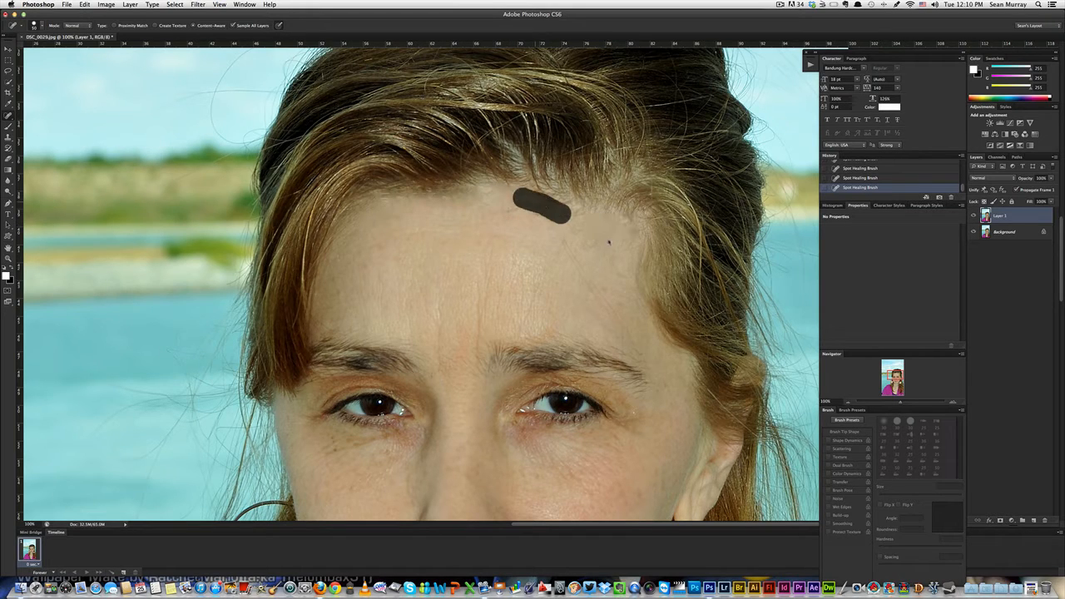
- Add a new empty layer above Layer 1 with the default settings
click(1051, 161)
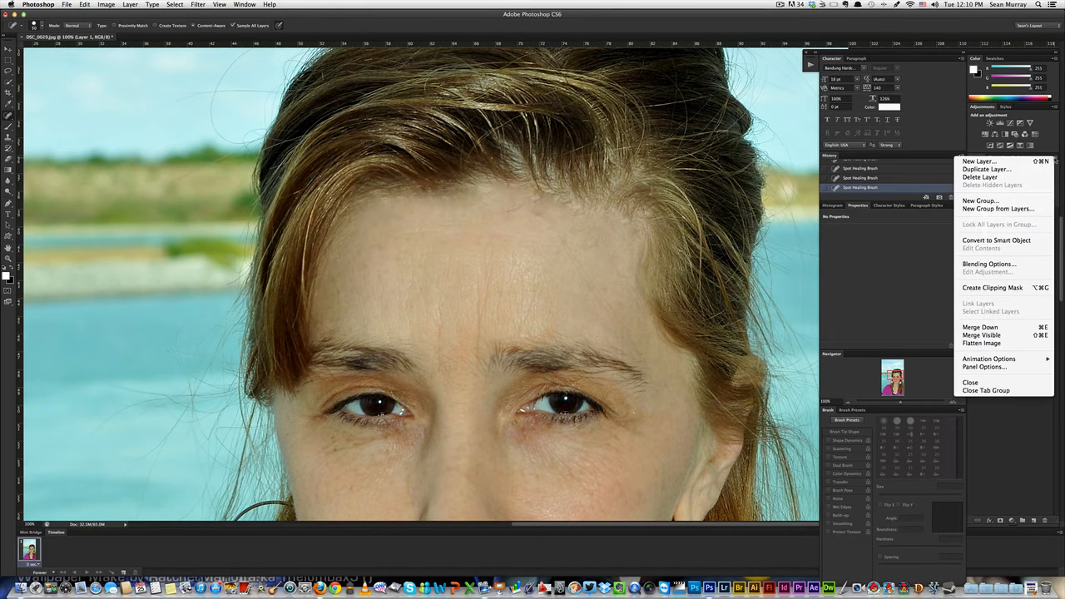
click(1008, 163)
key(Return)
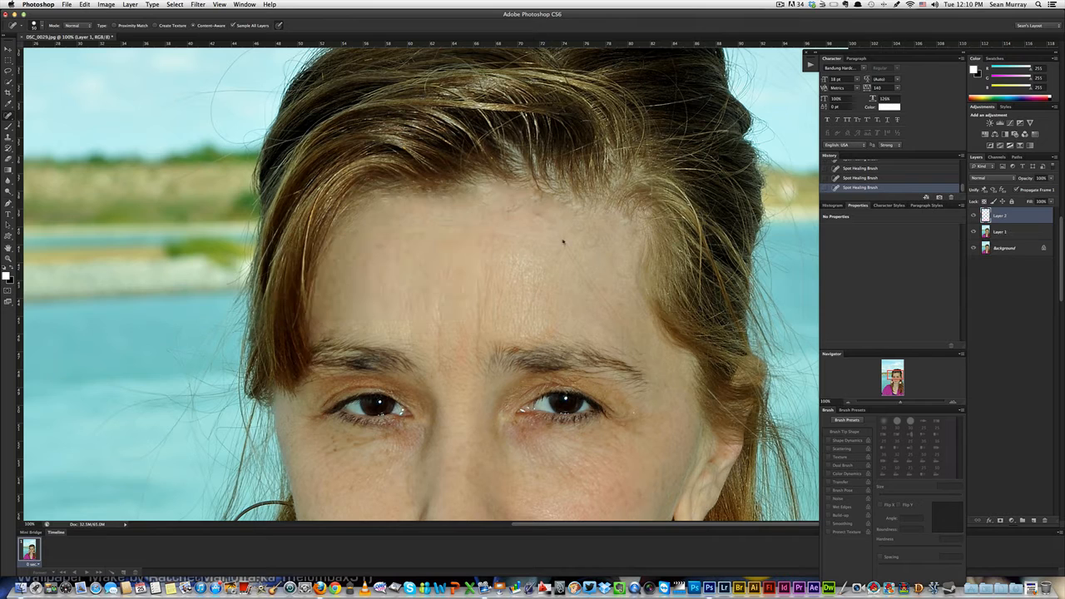
- Heal stray hairs and blemishes on Layer 2 across the right side of the forehead and down the temple
drag(583, 215, 568, 213)
mouse_move(573, 205)
mouse_down()
mouse_move(536, 194)
mouse_move(523, 210)
mouse_move(574, 202)
mouse_up()
click(531, 200)
drag(585, 207, 605, 213)
mouse_move(606, 211)
mouse_down()
mouse_move(632, 228)
mouse_move(624, 215)
mouse_move(533, 191)
mouse_move(587, 212)
mouse_up()
drag(584, 234, 588, 234)
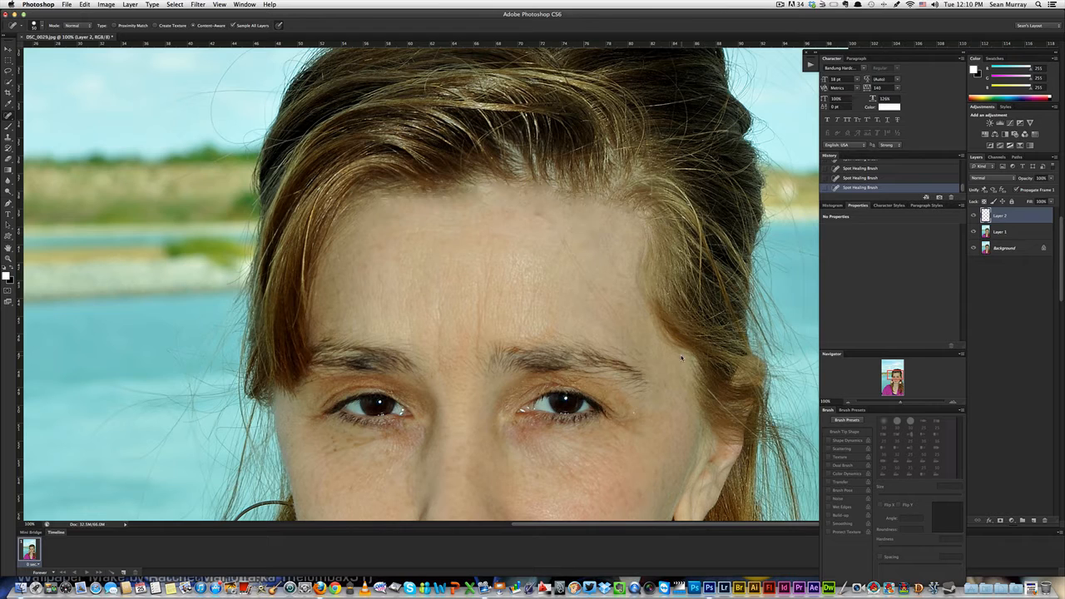
drag(632, 295, 631, 272)
drag(563, 241, 583, 272)
drag(587, 274, 622, 323)
mouse_move(624, 328)
mouse_down()
mouse_move(624, 347)
mouse_move(642, 353)
mouse_up()
drag(617, 309, 635, 322)
click(656, 364)
drag(682, 401, 681, 372)
click(701, 424)
- Heal the skin edge along the left side of the forehead and across its top with the Spot Healing Brush
click(322, 292)
click(333, 261)
click(333, 244)
click(345, 225)
click(367, 207)
mouse_move(366, 200)
mouse_down()
mouse_move(347, 219)
mouse_move(424, 197)
mouse_up()
drag(519, 212, 547, 211)
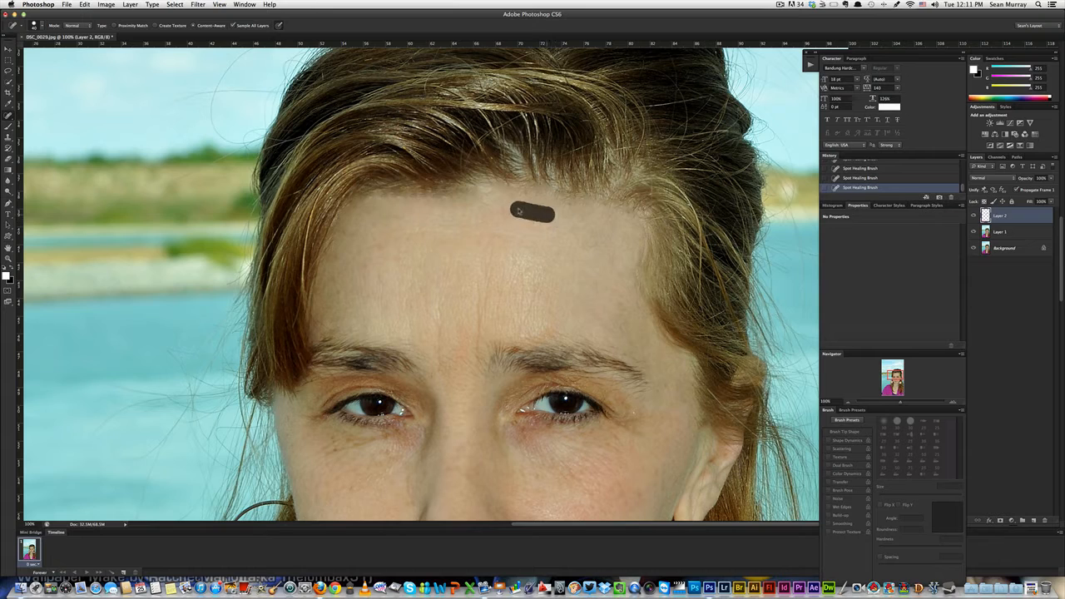
- Clean up the upper-left hairline with repeated short Spot Healing Brush dabs
mouse_move(458, 191)
mouse_down()
mouse_move(469, 201)
mouse_move(403, 197)
mouse_up()
click(401, 198)
click(423, 199)
click(430, 199)
click(446, 198)
click(453, 197)
click(414, 197)
click(396, 197)
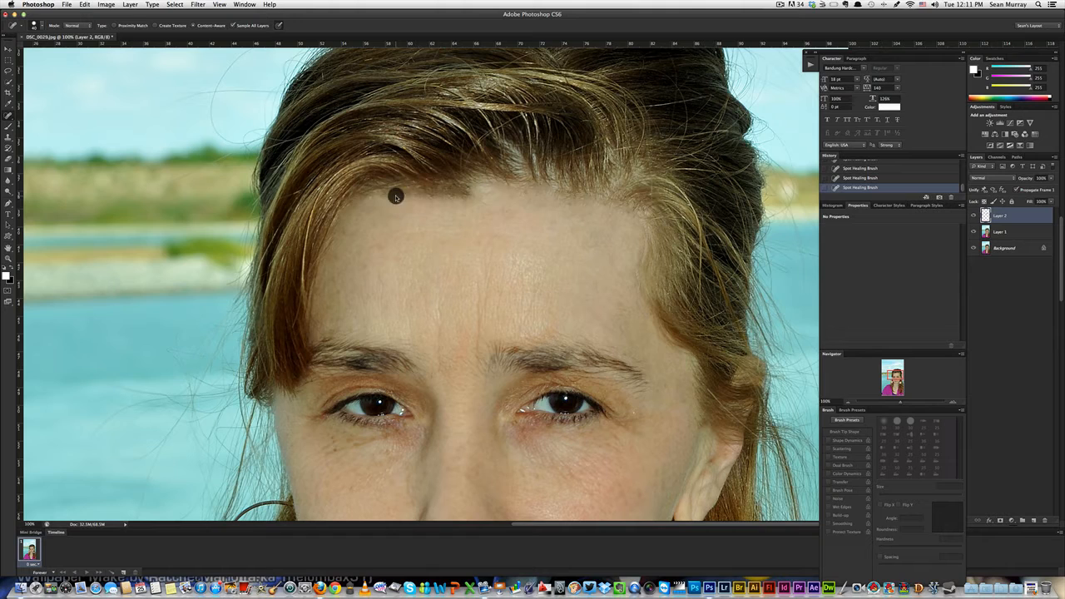
drag(474, 189, 425, 190)
click(459, 194)
click(457, 190)
click(430, 190)
click(417, 192)
click(395, 195)
click(385, 193)
- Heal the remaining stray hairs along the upper-right hairline of the forehead
click(599, 219)
drag(585, 212, 564, 201)
click(556, 199)
click(543, 193)
click(528, 195)
- Adjust Layer 1's opacity slightly and switch its visibility off and on to compare the retouching
click(1010, 236)
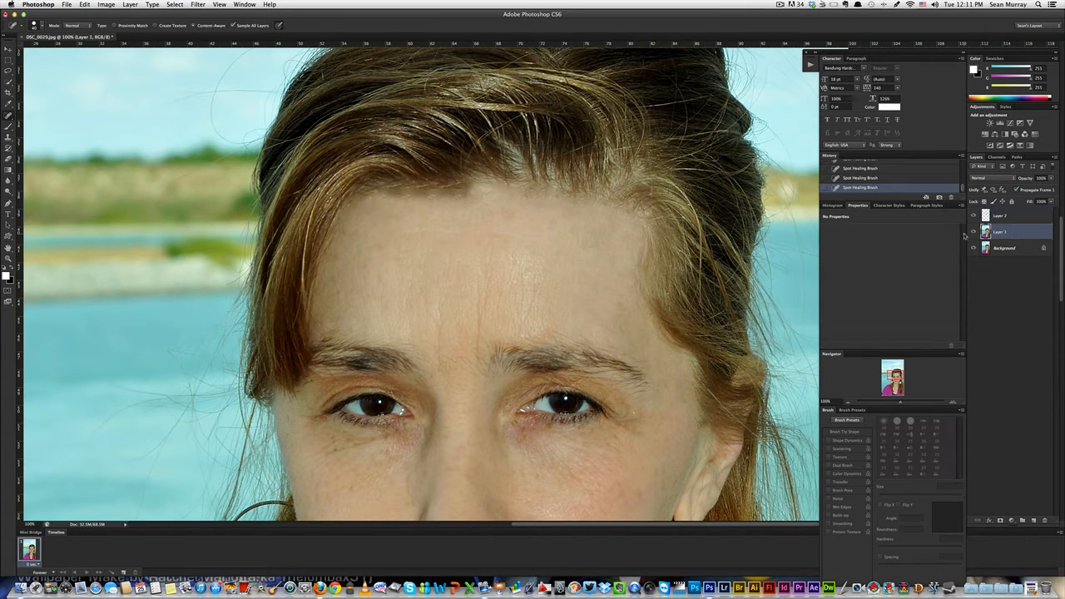
click(973, 232)
click(972, 233)
click(973, 232)
click(973, 232)
click(1053, 180)
drag(1042, 189, 1042, 189)
click(974, 232)
click(974, 232)
- Lower Layer 2's opacity to about 56% to soften the healed areas
click(1001, 216)
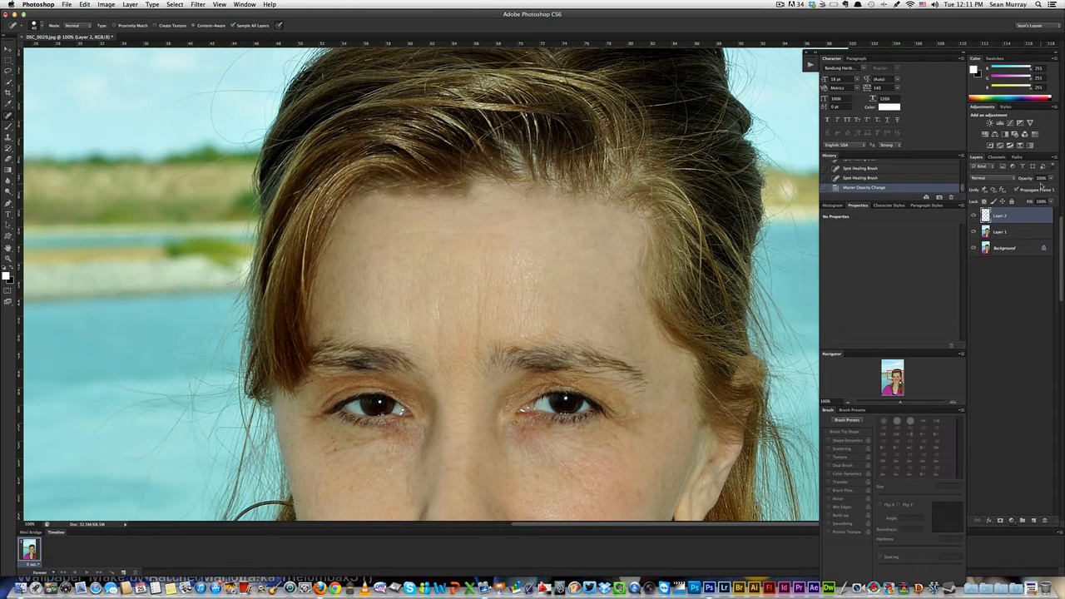
click(1050, 179)
drag(1040, 187, 1034, 188)
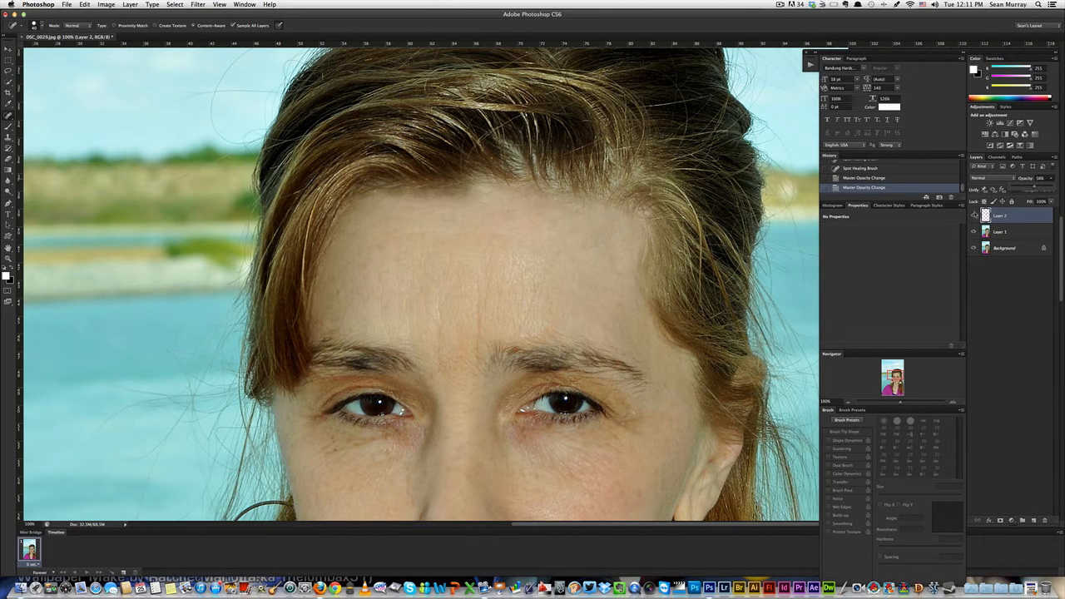
key(Return)
- Add a new empty layer named Layer 3 above Layer 2 with Normal mode and 100% opacity
click(1055, 159)
click(1041, 161)
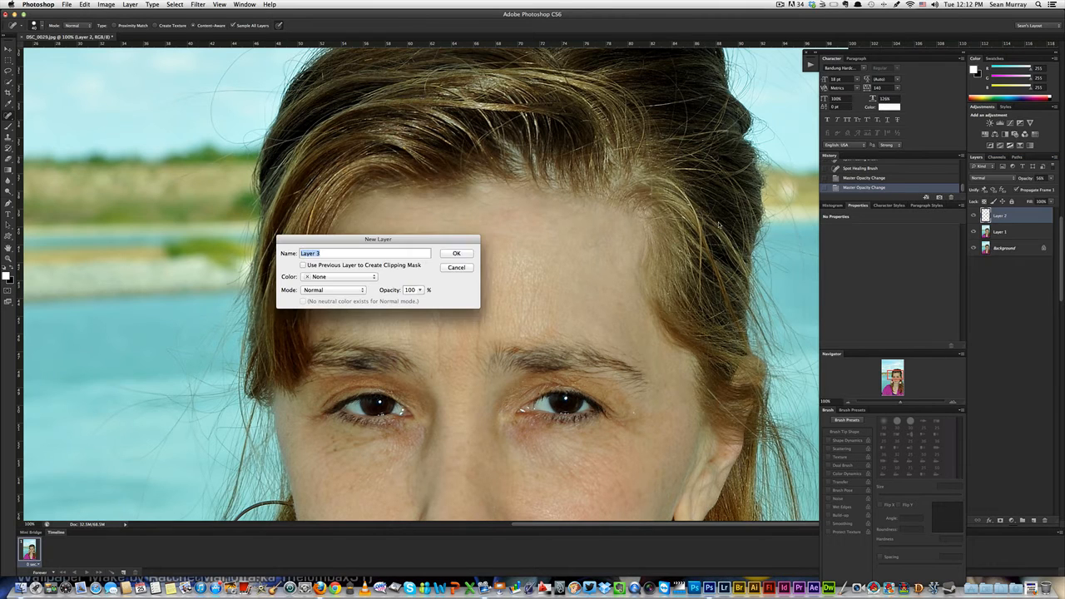
click(456, 253)
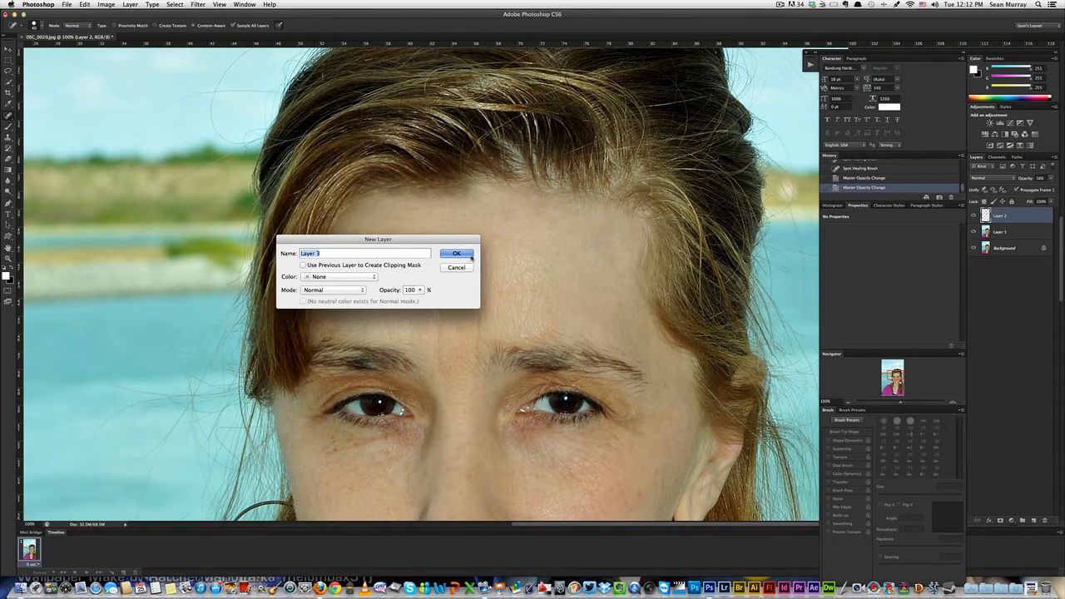
- Clone clean skin over the stray hairs along the upper-left hairline with a 90 px Clone Stamp
click(8, 136)
key(bracketleft)
key(bracketleft)
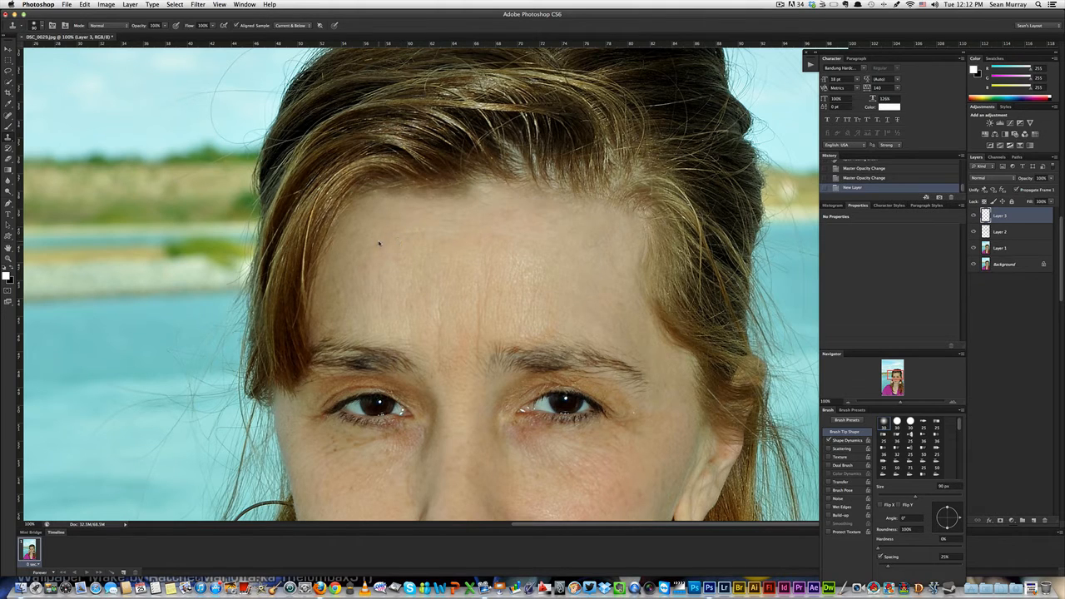
mouse_move(379, 243)
mouse_down()
mouse_move(338, 241)
mouse_move(343, 223)
mouse_move(363, 217)
mouse_up()
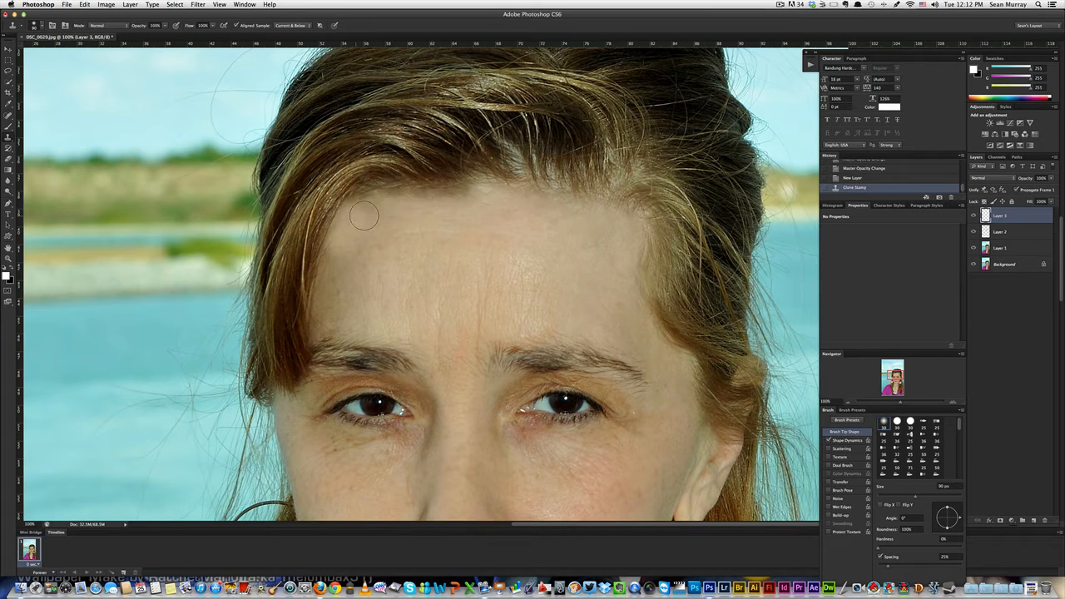
click(394, 202)
mouse_move(401, 198)
mouse_down()
mouse_move(374, 203)
mouse_move(458, 199)
mouse_move(413, 198)
mouse_up()
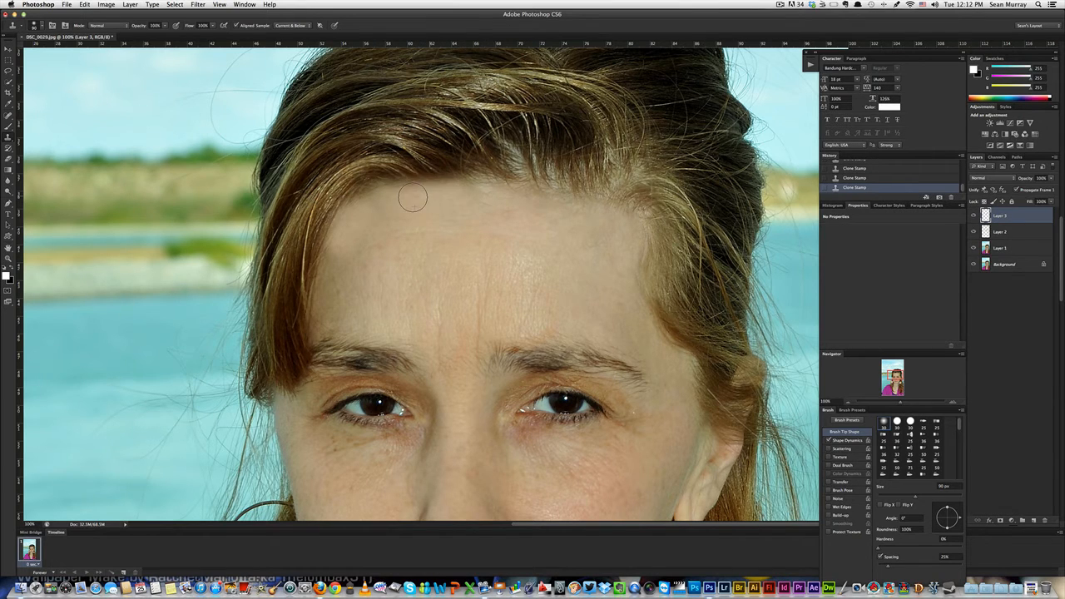
- Clone sampled forehead skin along the top and right hairline down to the temple, resampling nearby skin as needed
alt+click(496, 213)
mouse_move(485, 194)
mouse_down()
mouse_move(571, 206)
mouse_move(575, 217)
mouse_move(570, 207)
mouse_move(580, 206)
mouse_move(638, 235)
mouse_move(623, 238)
mouse_move(618, 217)
mouse_move(632, 222)
mouse_move(631, 253)
mouse_move(636, 217)
mouse_move(598, 227)
mouse_move(641, 221)
mouse_move(641, 240)
mouse_move(615, 263)
mouse_move(650, 253)
mouse_move(630, 286)
mouse_move(634, 275)
mouse_move(634, 321)
mouse_move(643, 280)
mouse_up()
alt+click(616, 223)
alt+click(631, 254)
alt+click(610, 228)
alt+click(643, 266)
alt+click(636, 277)
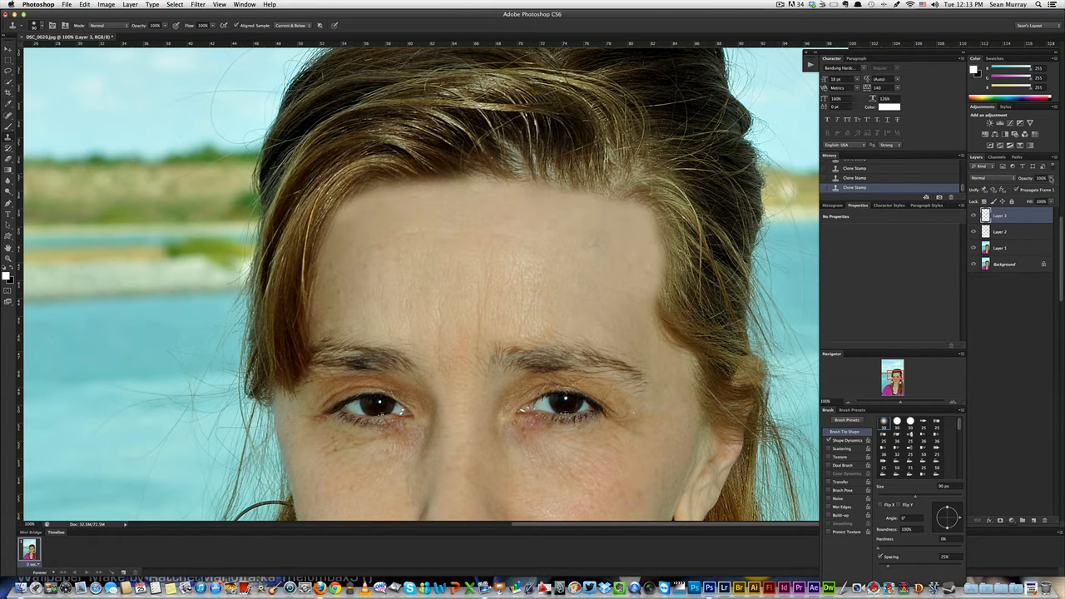
- Lower Layer 3's opacity to about 68% and switch its visibility off and on to compare the cloned skin
click(1051, 178)
drag(1043, 189, 1039, 190)
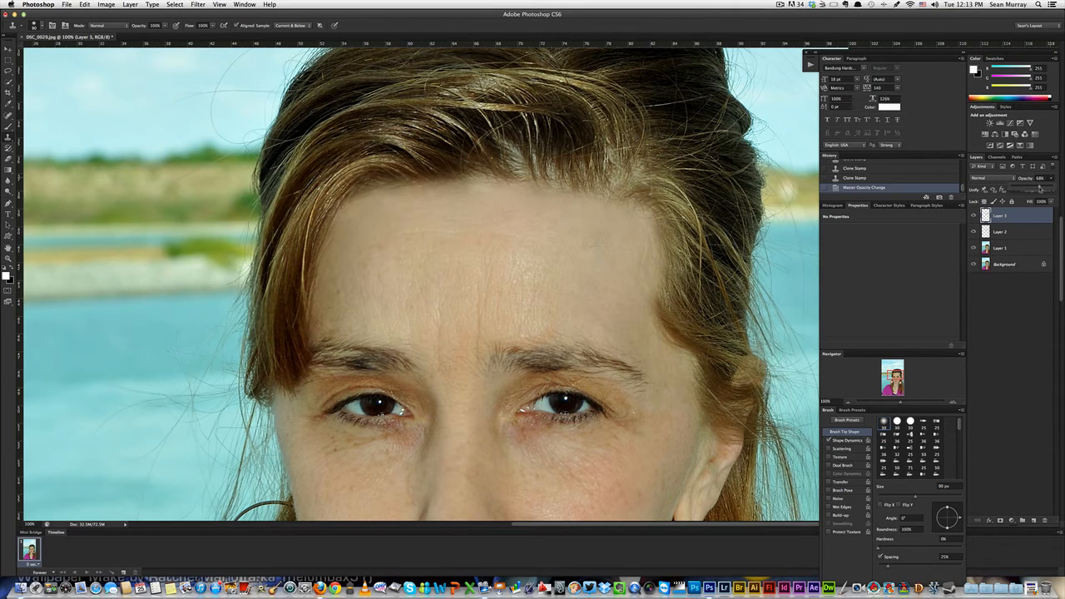
click(974, 215)
click(975, 216)
- Add a new empty layer above Layer 3 with the default settings and activate the Brush tool
click(1056, 166)
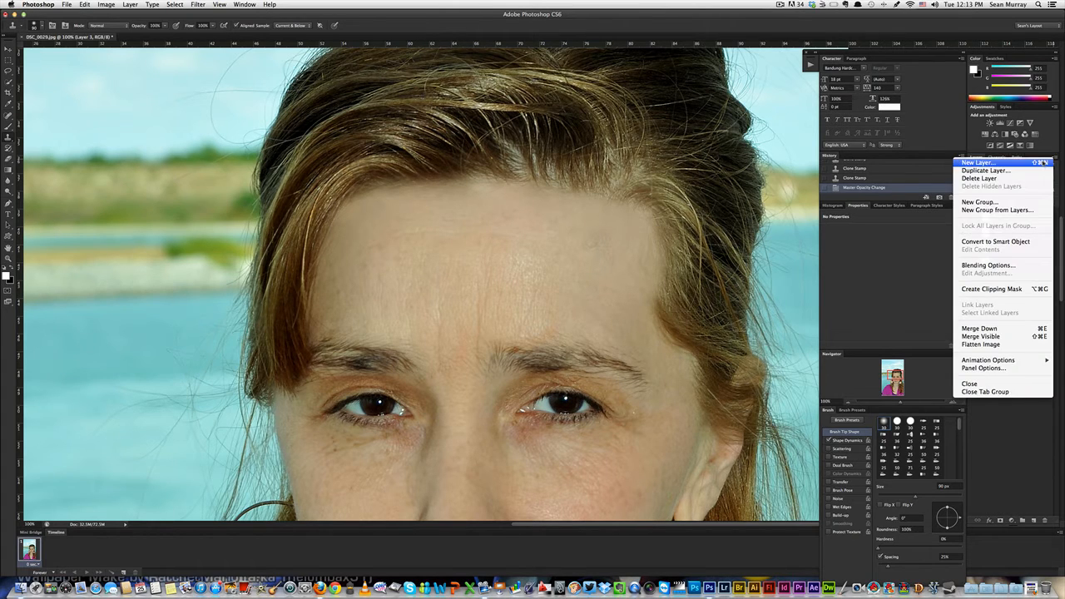
click(949, 166)
click(456, 253)
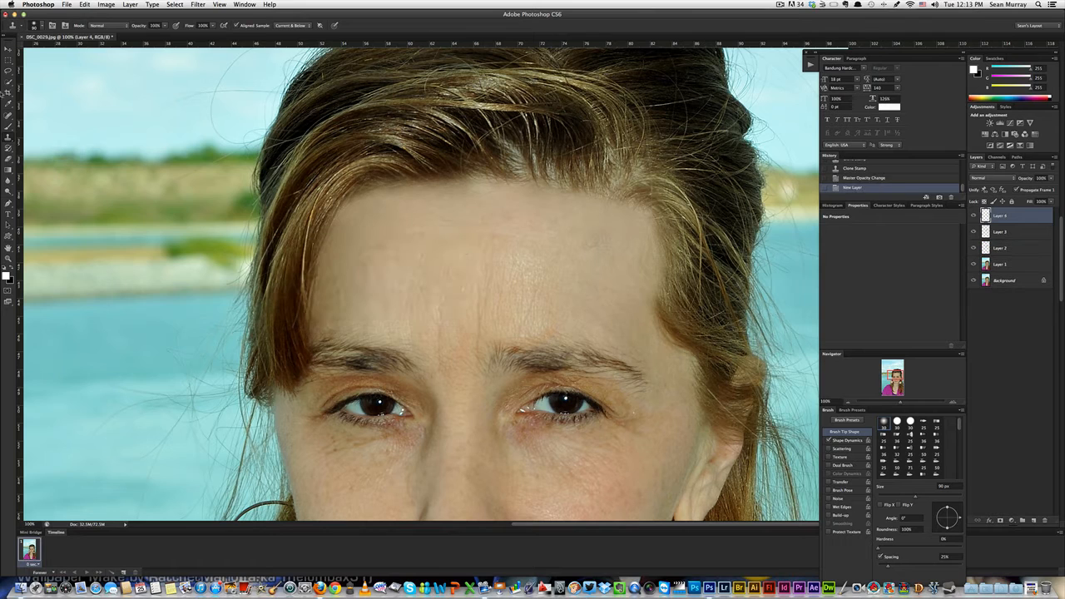
click(8, 132)
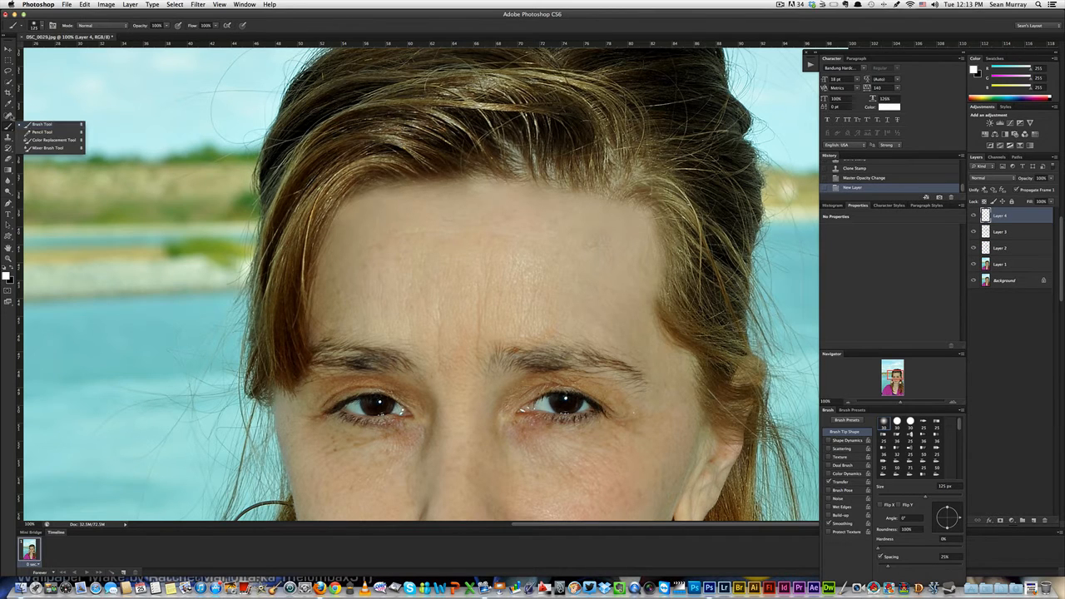
- Heal the upper-left hairline and the right edge of the forehead on Layer 4 with the Spot Healing Brush
click(8, 115)
click(38, 114)
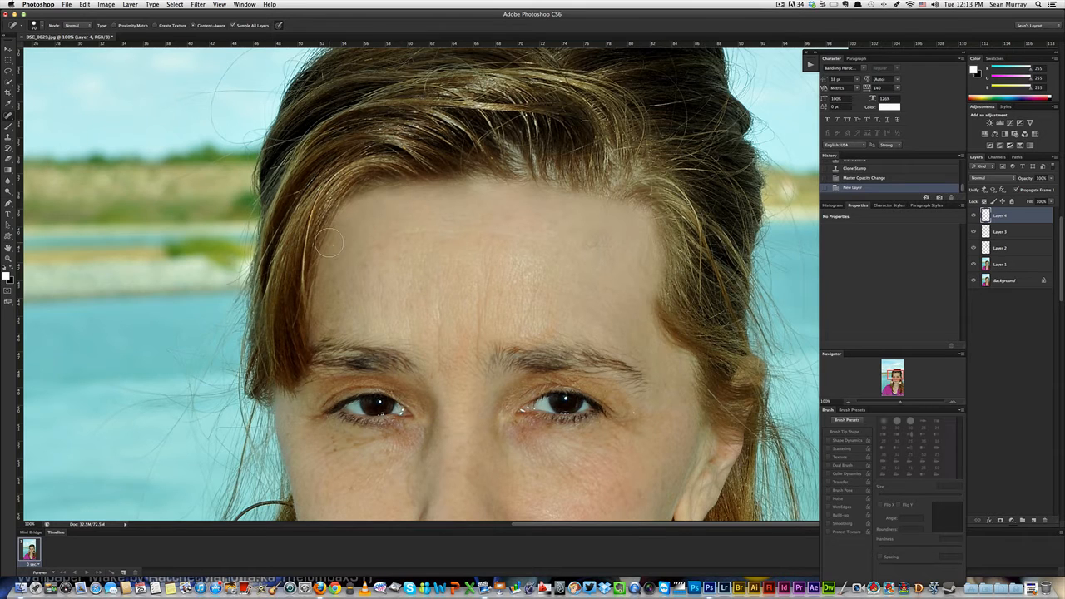
mouse_move(328, 244)
mouse_down()
mouse_move(352, 198)
mouse_move(380, 192)
mouse_move(478, 186)
mouse_move(437, 186)
mouse_move(432, 199)
mouse_move(407, 204)
mouse_move(380, 196)
mouse_move(518, 179)
mouse_move(569, 190)
mouse_up()
drag(568, 189, 588, 189)
drag(632, 200, 663, 254)
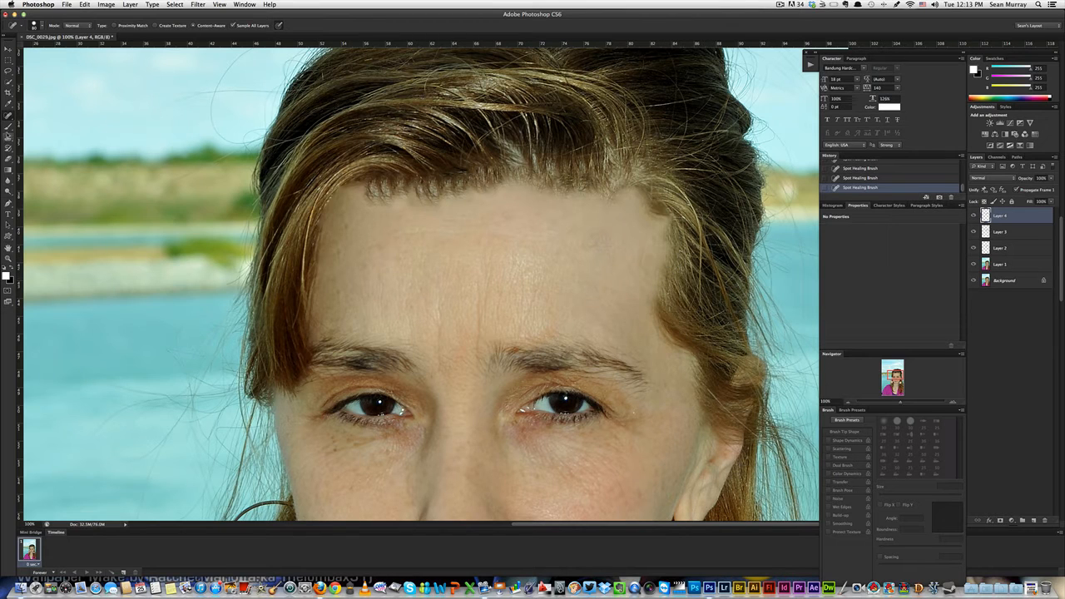
- Clone clean forehead skin over the smudged upper-left hairline with a 125 px Clone Stamp
key(s)
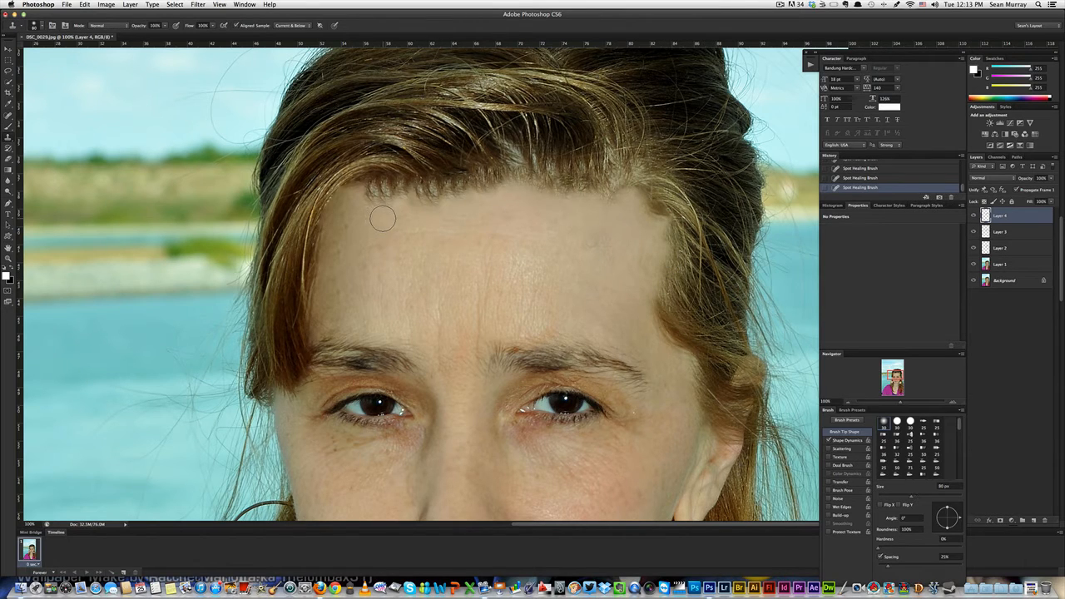
key(bracketright)
key(bracketright)
key(bracketright)
key(bracketright)
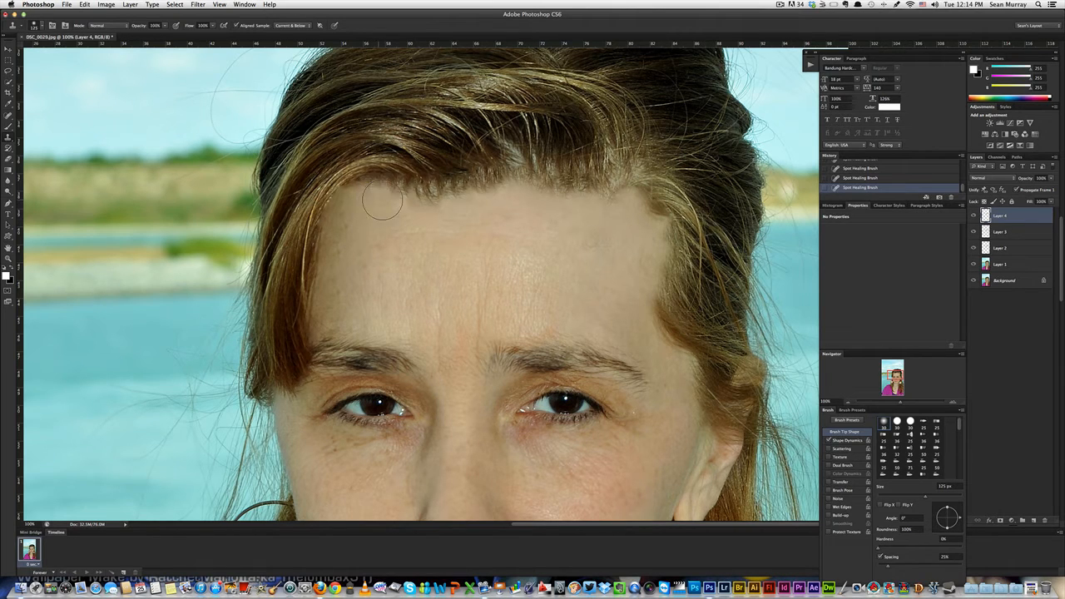
mouse_move(382, 203)
mouse_down()
mouse_move(425, 221)
mouse_move(431, 199)
mouse_move(458, 198)
mouse_move(411, 210)
mouse_move(427, 195)
mouse_move(495, 190)
mouse_move(408, 192)
mouse_up()
alt+click(417, 215)
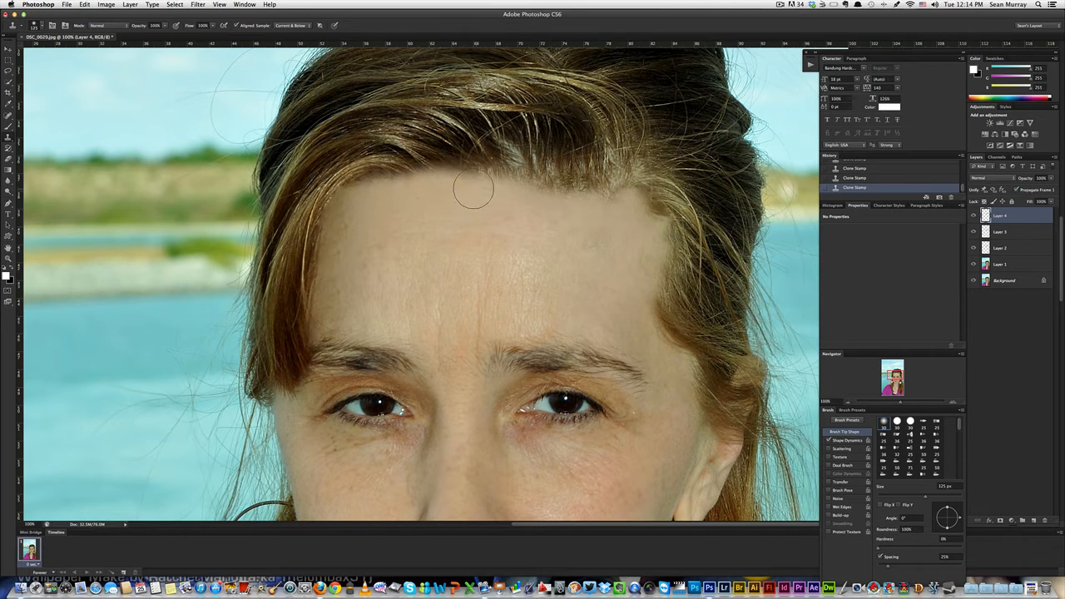
- Clone forehead skin along the centre and upper-right hairline, resampling nearby skin, and undo the last stroke
mouse_move(473, 188)
mouse_down()
mouse_move(522, 191)
mouse_move(493, 176)
mouse_move(608, 190)
mouse_move(625, 204)
mouse_move(621, 186)
mouse_move(596, 206)
mouse_move(592, 240)
mouse_up()
alt+click(616, 233)
alt+click(583, 197)
mouse_move(577, 190)
mouse_down()
mouse_move(578, 181)
mouse_move(525, 182)
mouse_up()
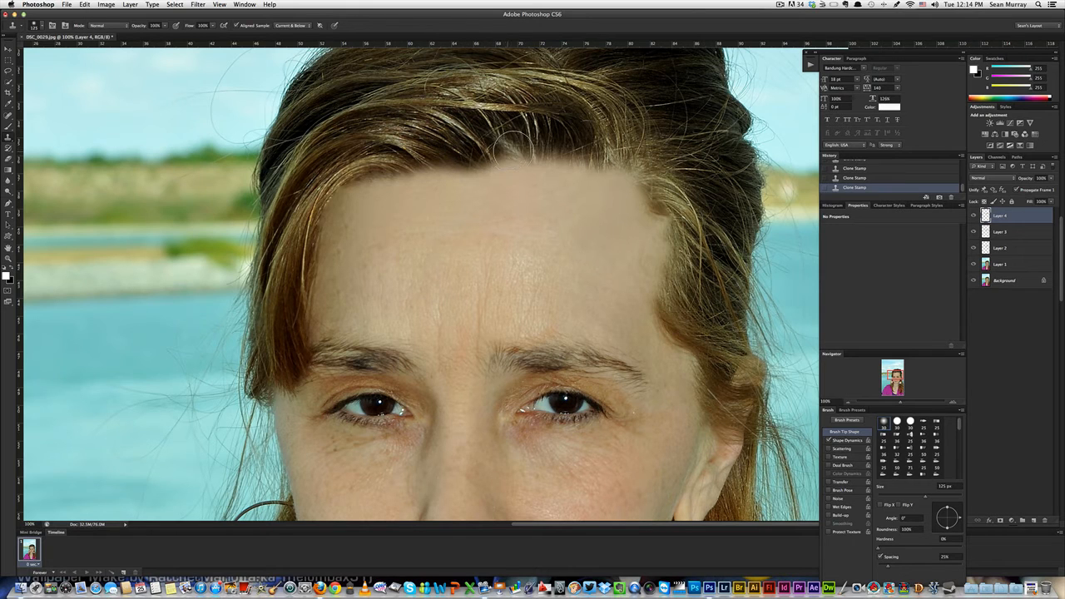
click(85, 5)
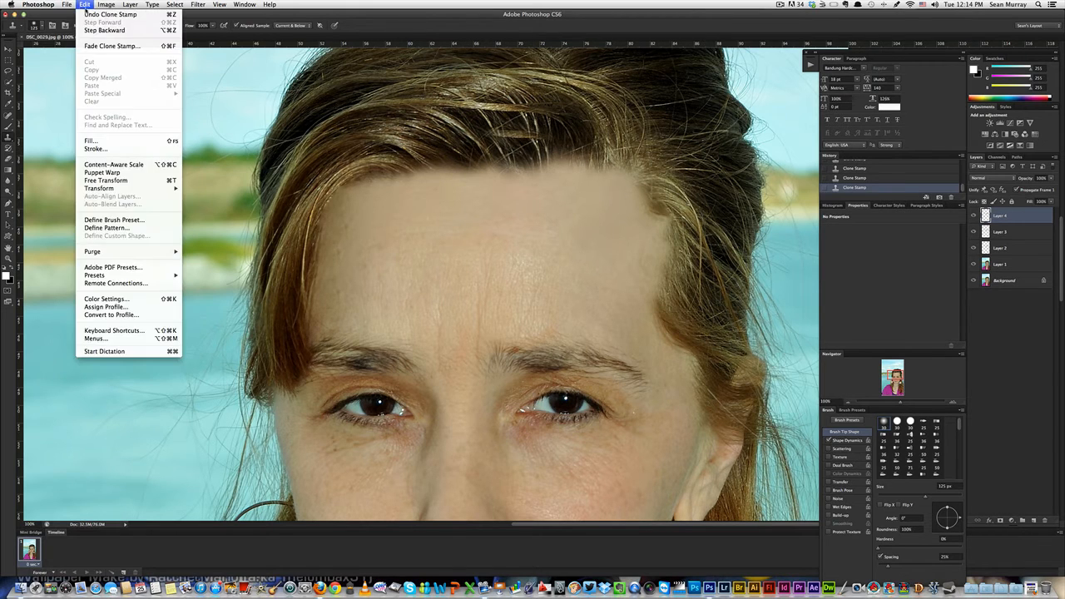
click(102, 14)
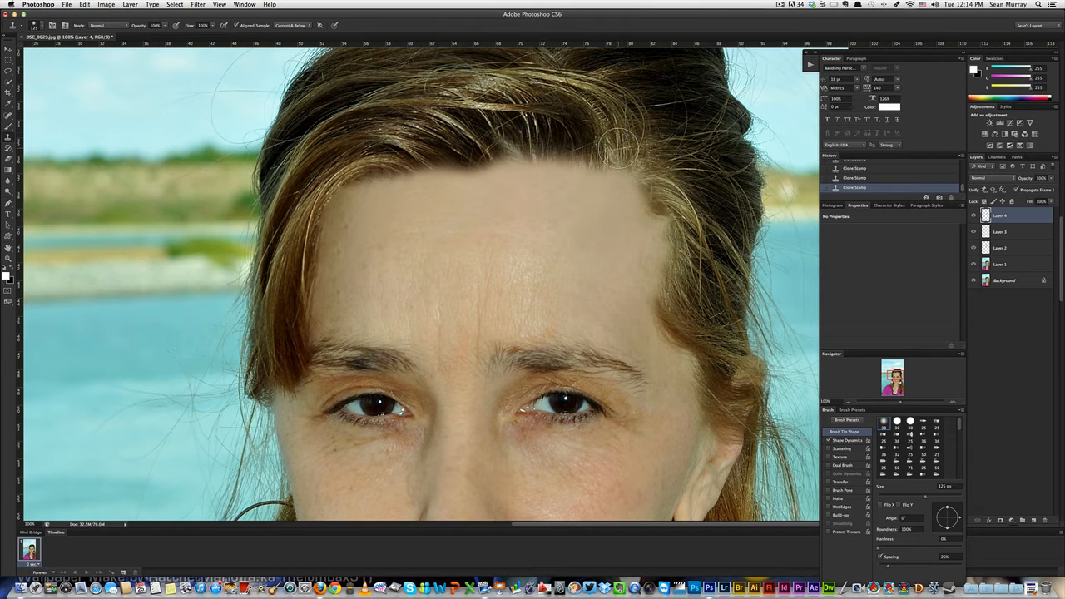
- With a 90 px Clone Stamp, clone sampled hair over the top hairline and extend the skin down the right temple edge
key(bracketleft)
key(bracketleft)
alt+click(576, 137)
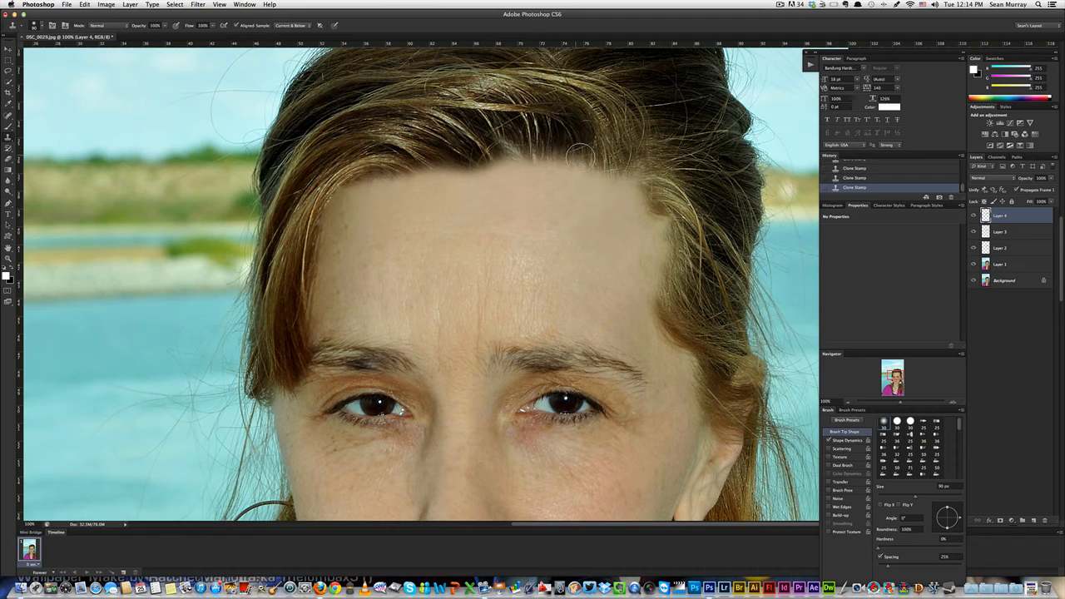
mouse_move(581, 155)
mouse_down()
mouse_move(506, 145)
mouse_move(582, 136)
mouse_move(611, 163)
mouse_move(662, 166)
mouse_up()
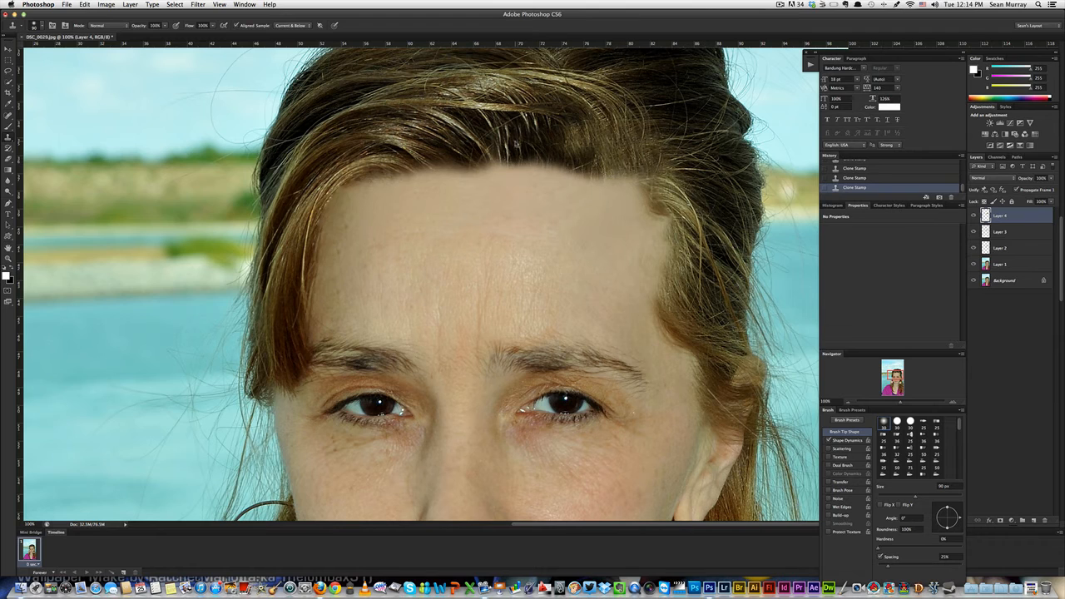
alt+click(502, 151)
click(489, 156)
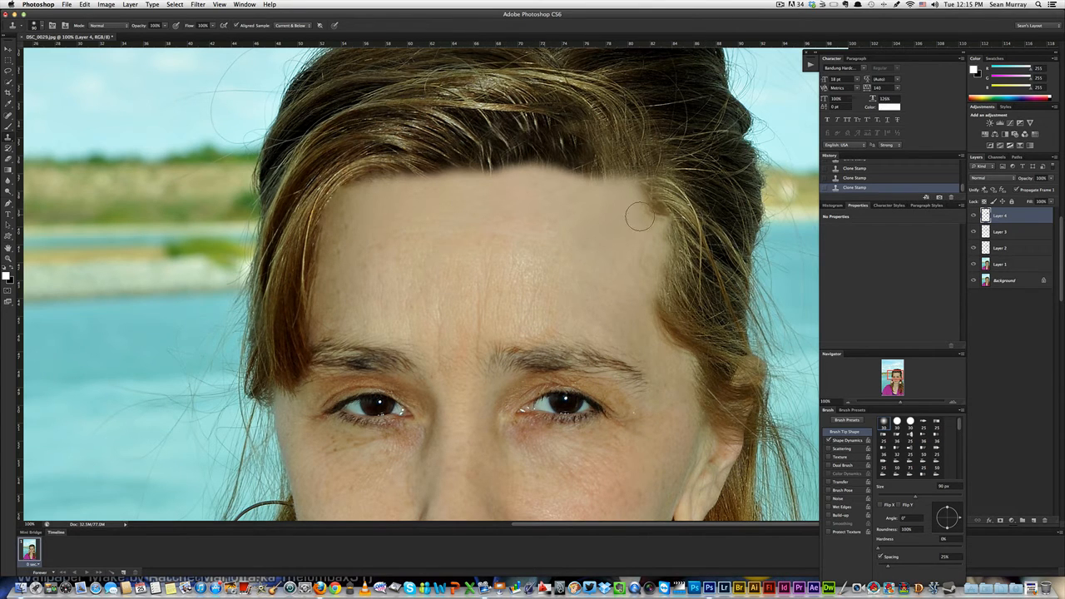
mouse_move(647, 217)
mouse_down()
mouse_move(643, 202)
mouse_move(652, 241)
mouse_move(638, 242)
mouse_move(658, 240)
mouse_move(646, 266)
mouse_up()
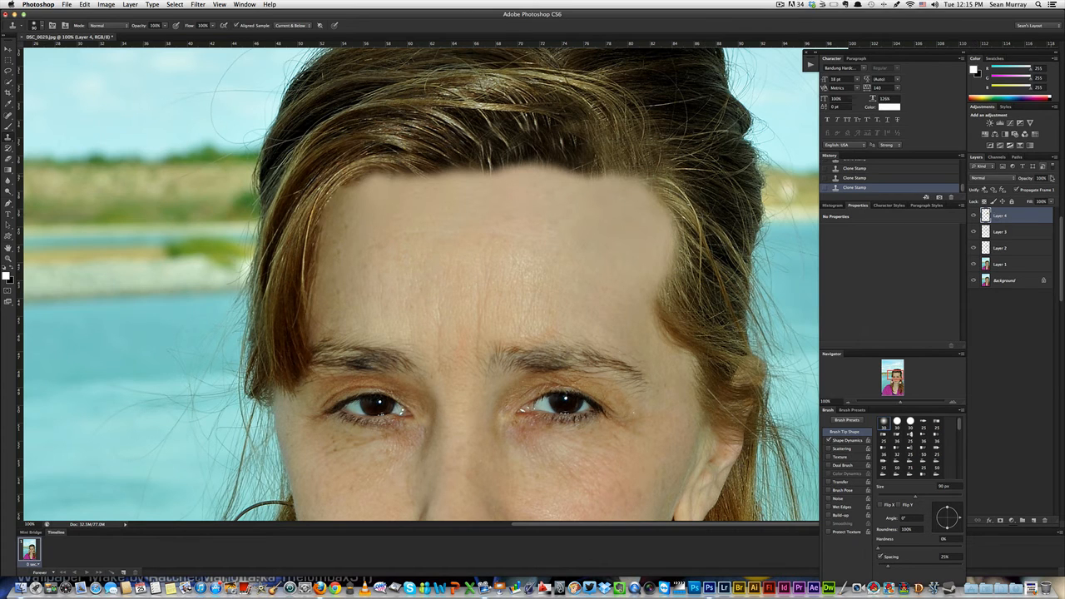
- Lower Layer 4's opacity to about 30% and switch its visibility off and on to compare the hairline
click(1054, 179)
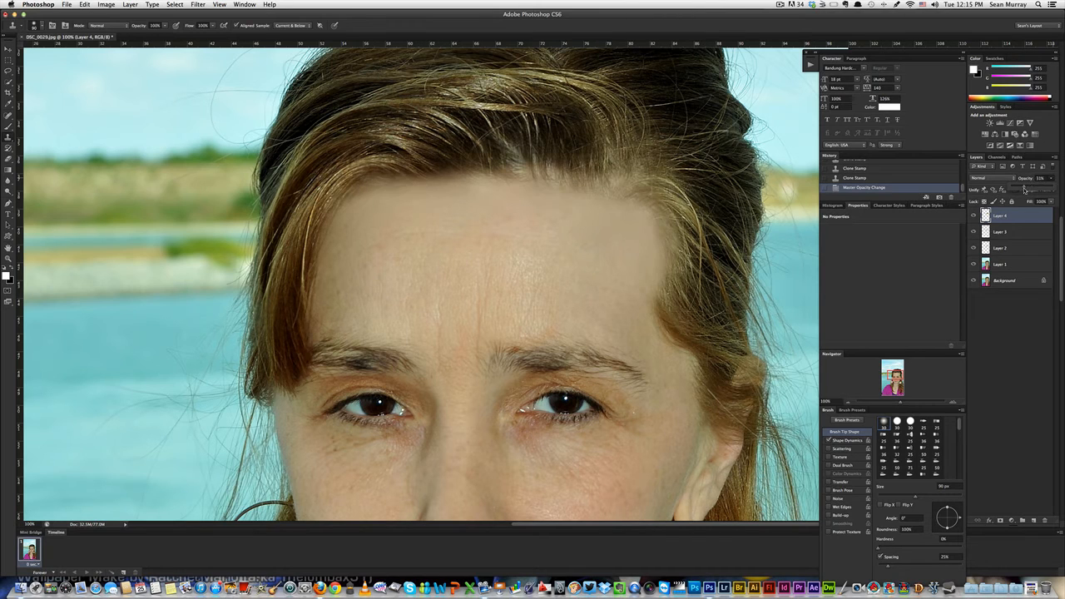
click(974, 216)
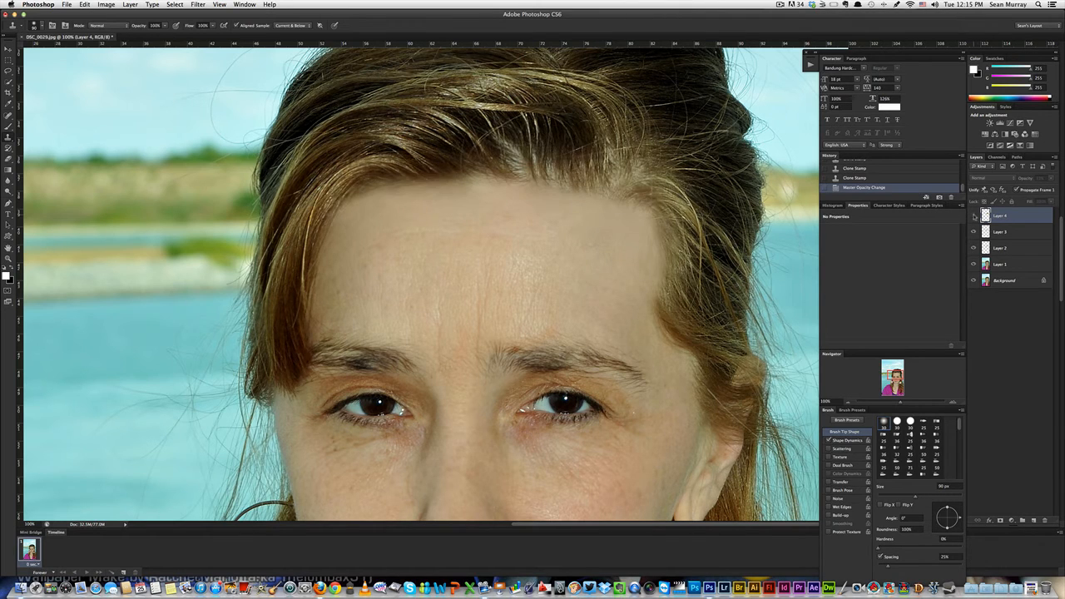
click(974, 216)
click(975, 216)
click(974, 216)
click(975, 216)
click(975, 217)
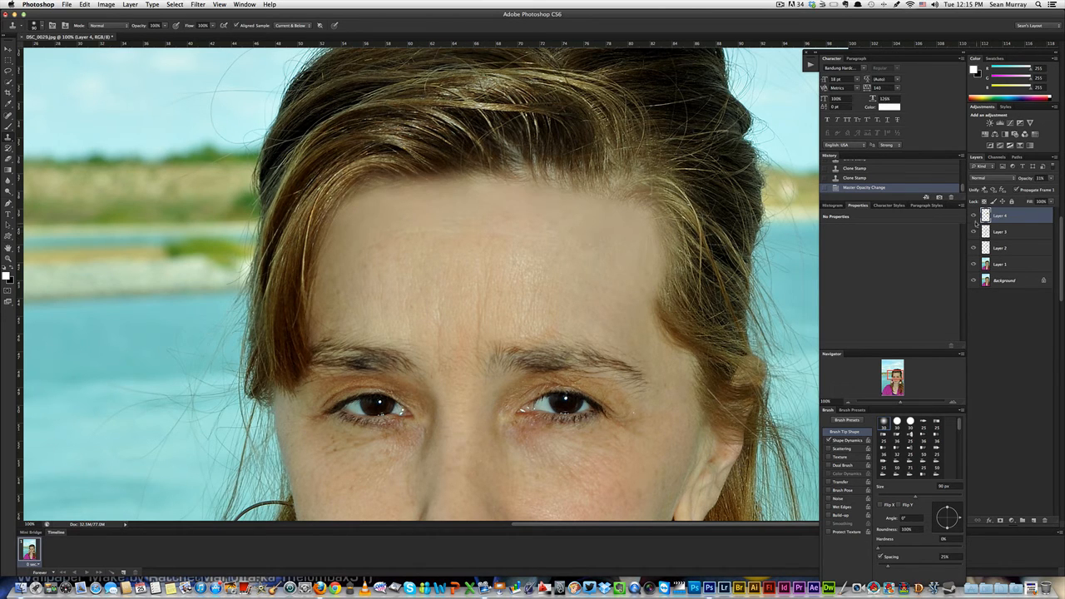
- Hide Layers 1 to 4 and show them again one by one from the lowest, examining the forehead at 200% zoom
drag(975, 218, 976, 263)
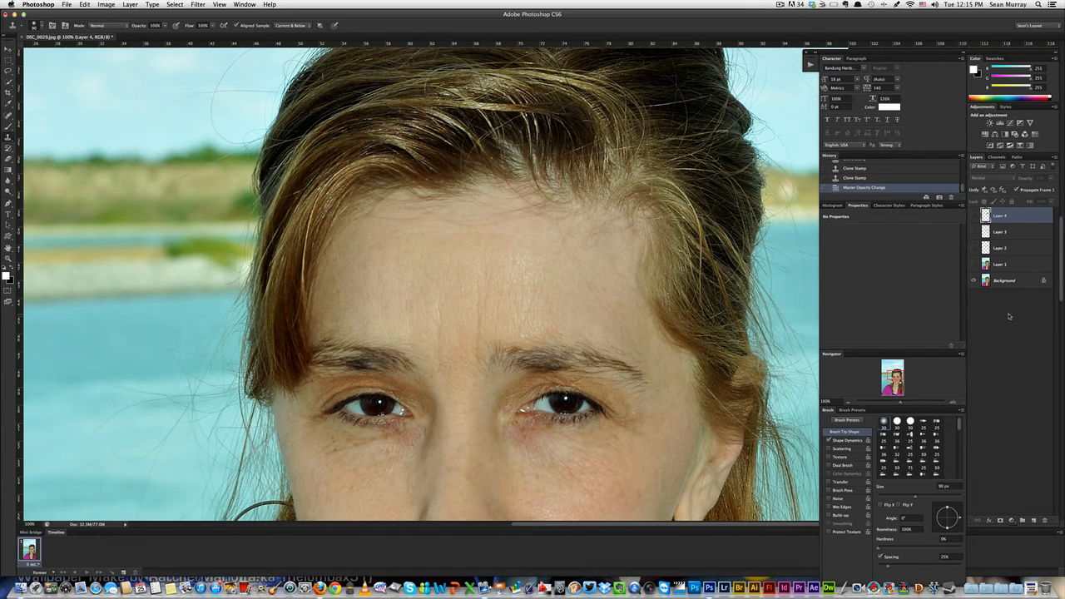
key(z)
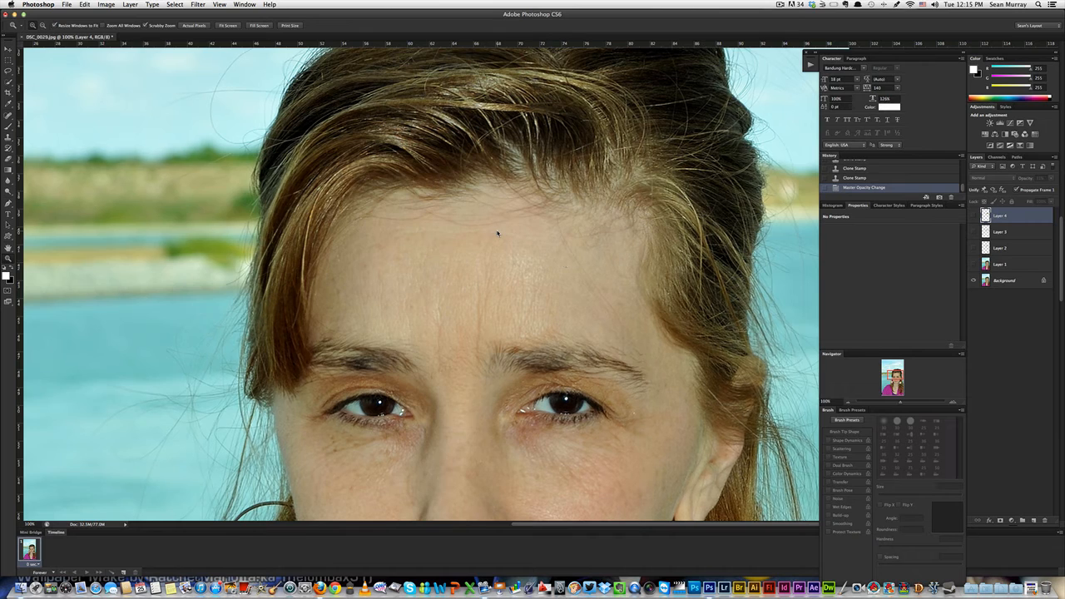
click(497, 232)
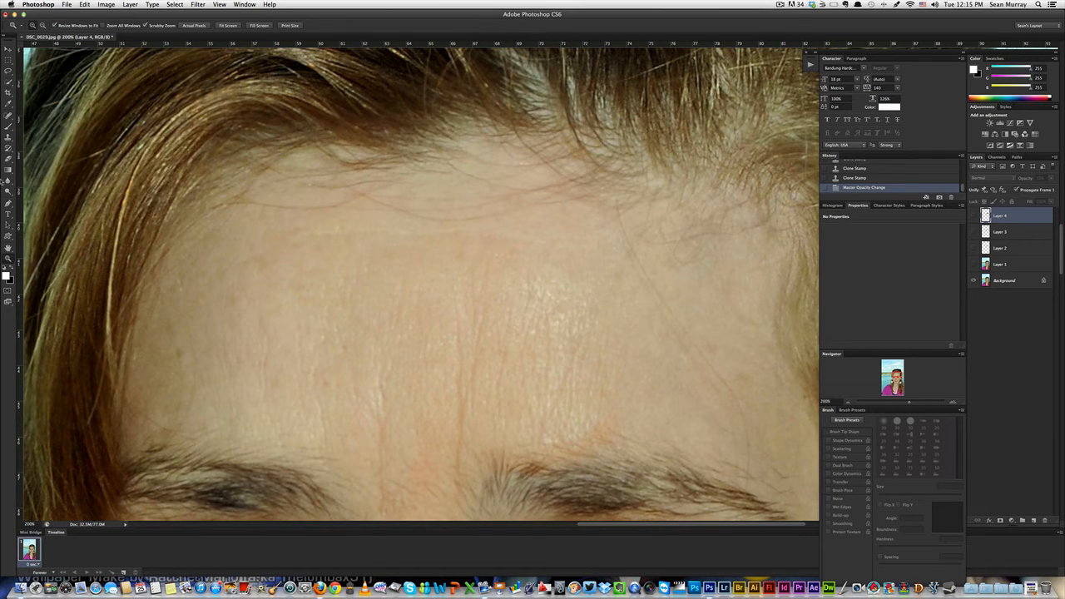
click(7, 247)
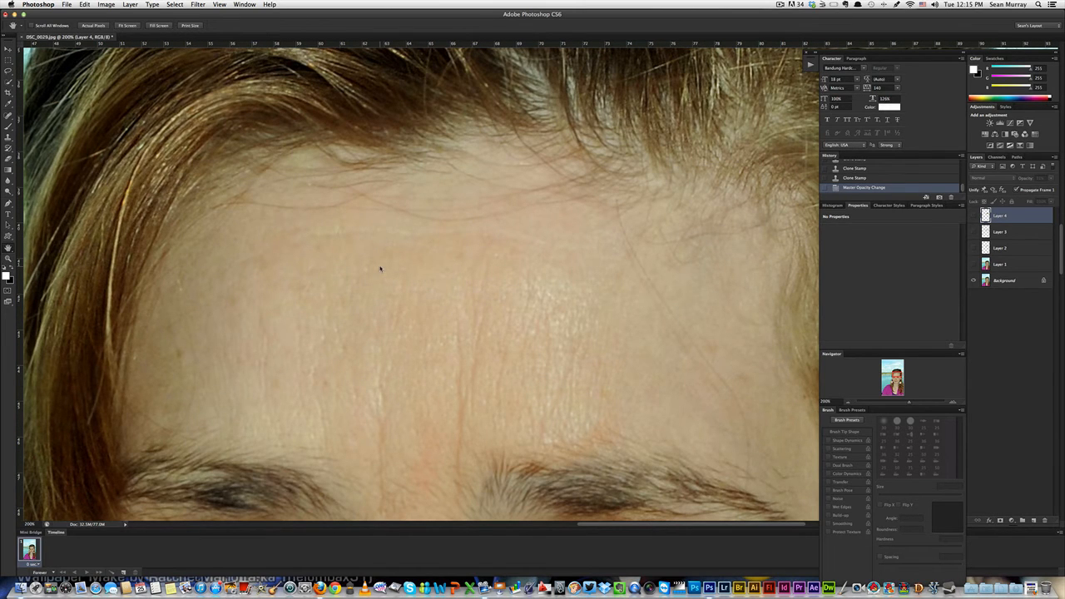
drag(380, 268, 292, 247)
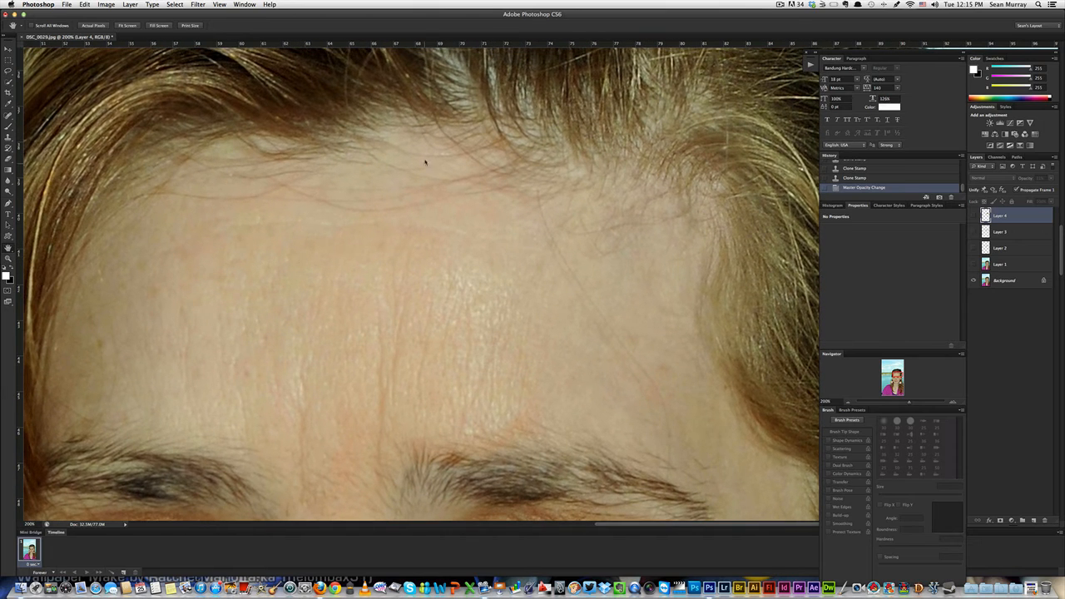
click(973, 265)
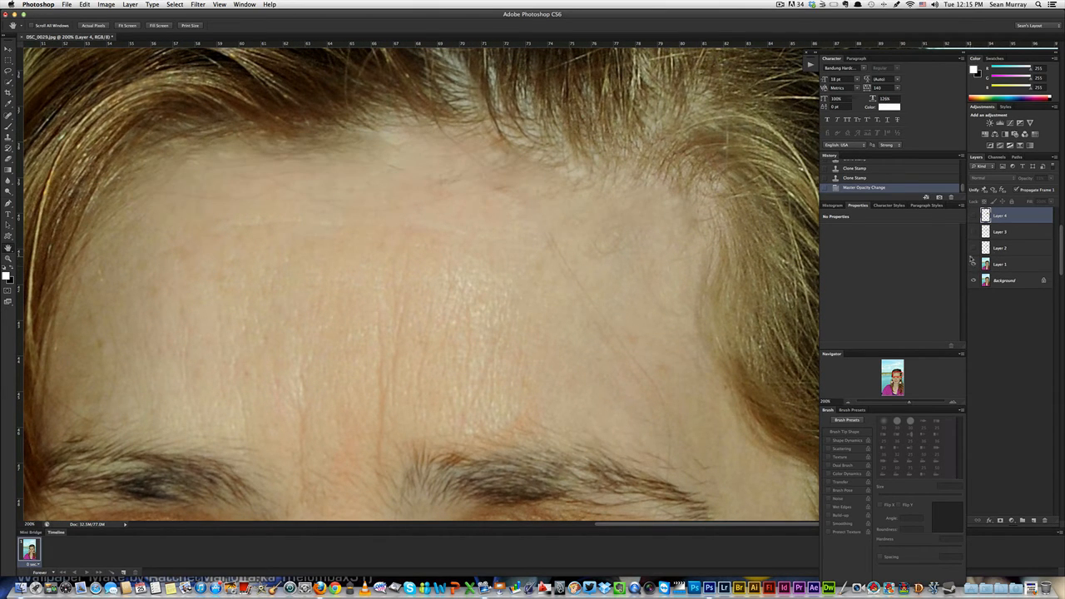
click(974, 249)
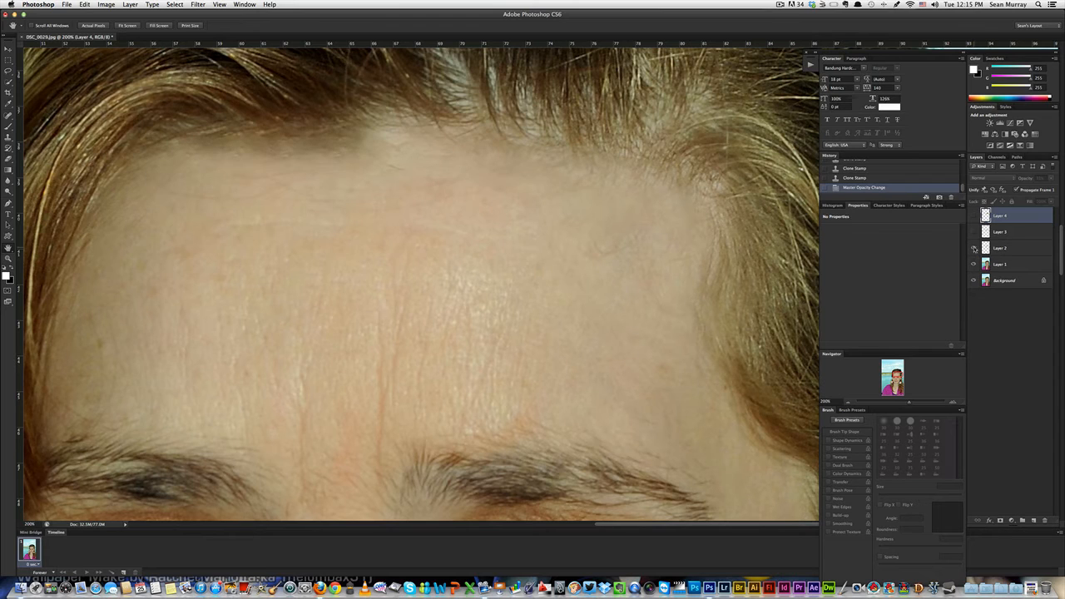
click(974, 233)
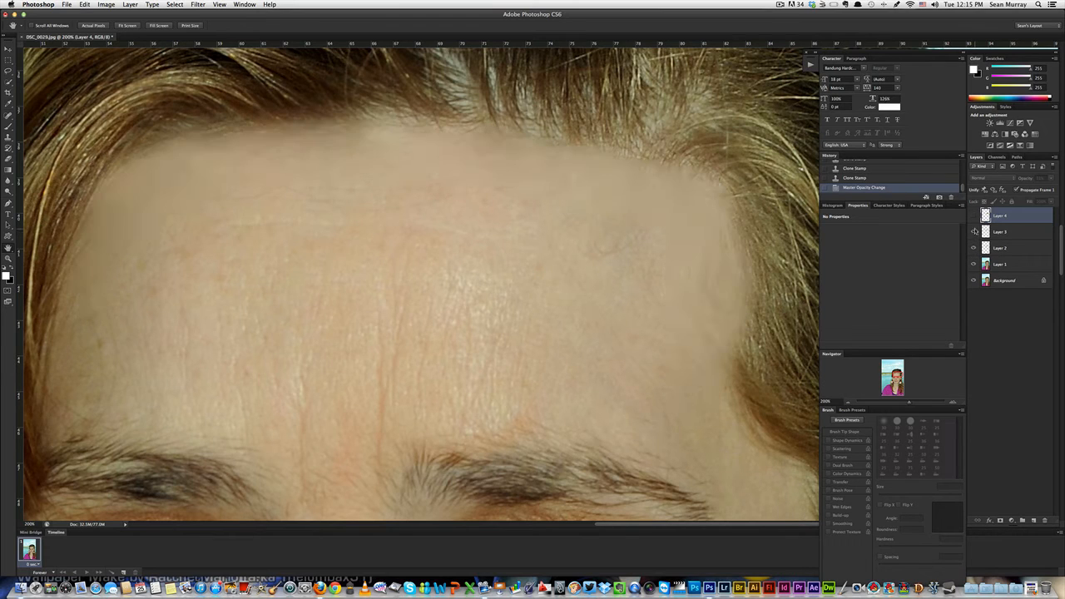
click(974, 217)
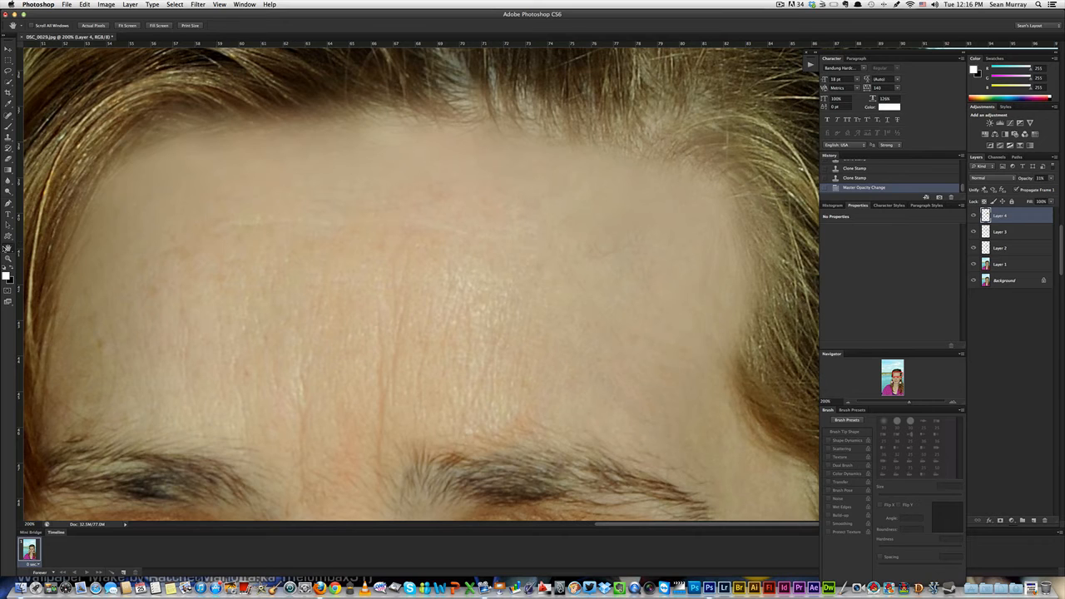
- Examine the forehead at several zoom levels and compare it with all four retouching layers hidden and shown
click(7, 258)
alt+click(196, 274)
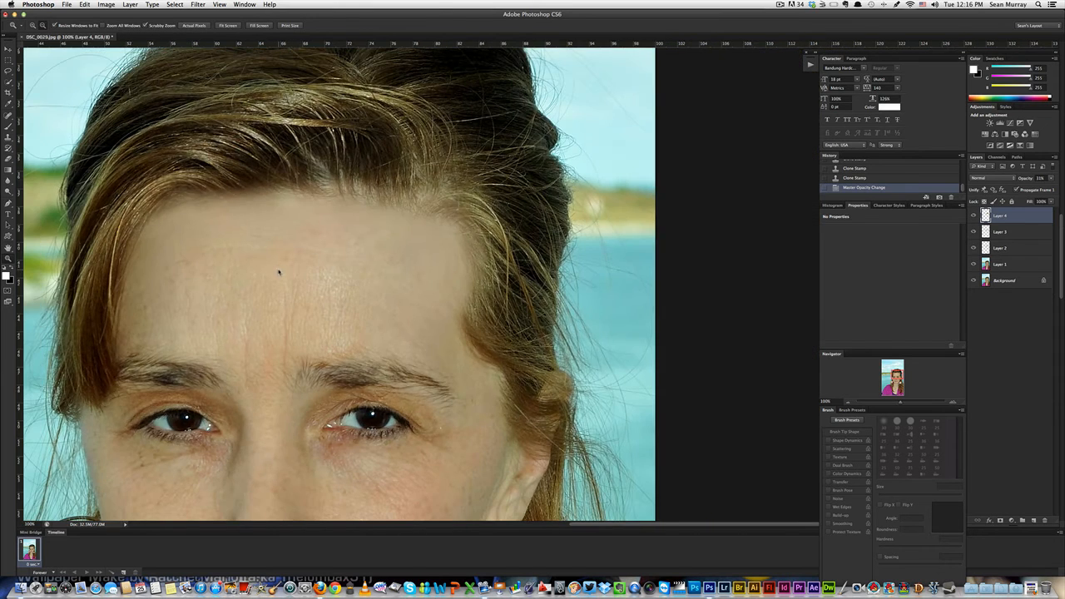
alt+click(273, 275)
scroll(554, 311, left, 3)
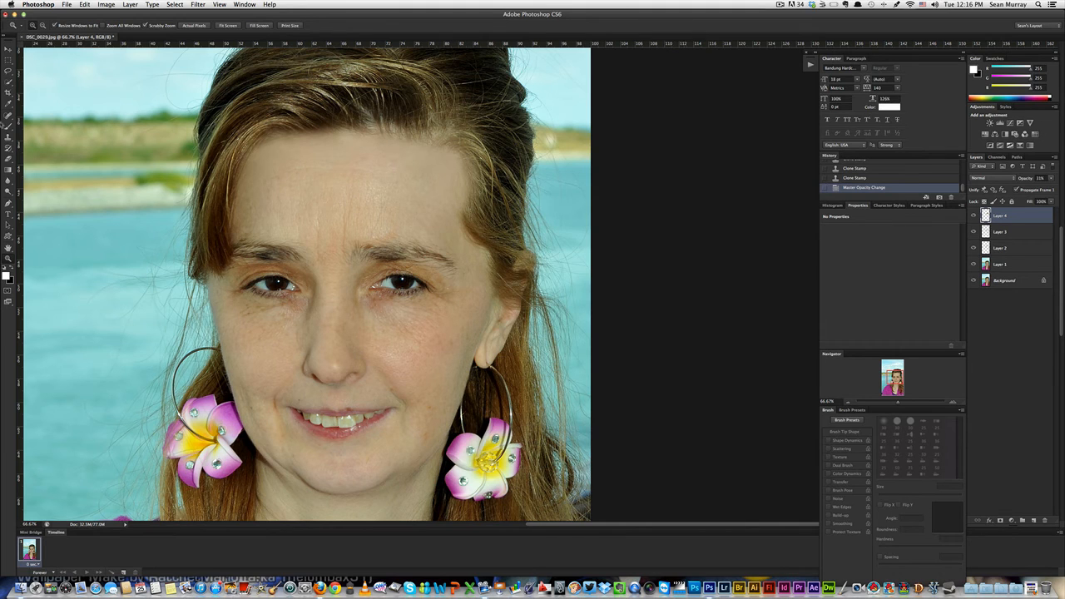
click(7, 275)
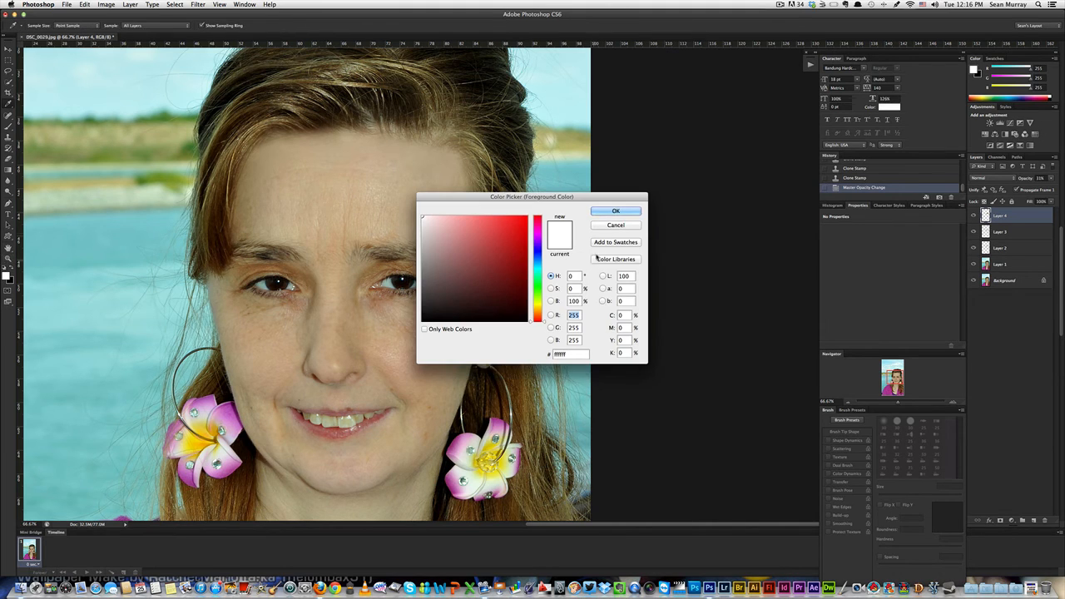
click(612, 226)
click(382, 196)
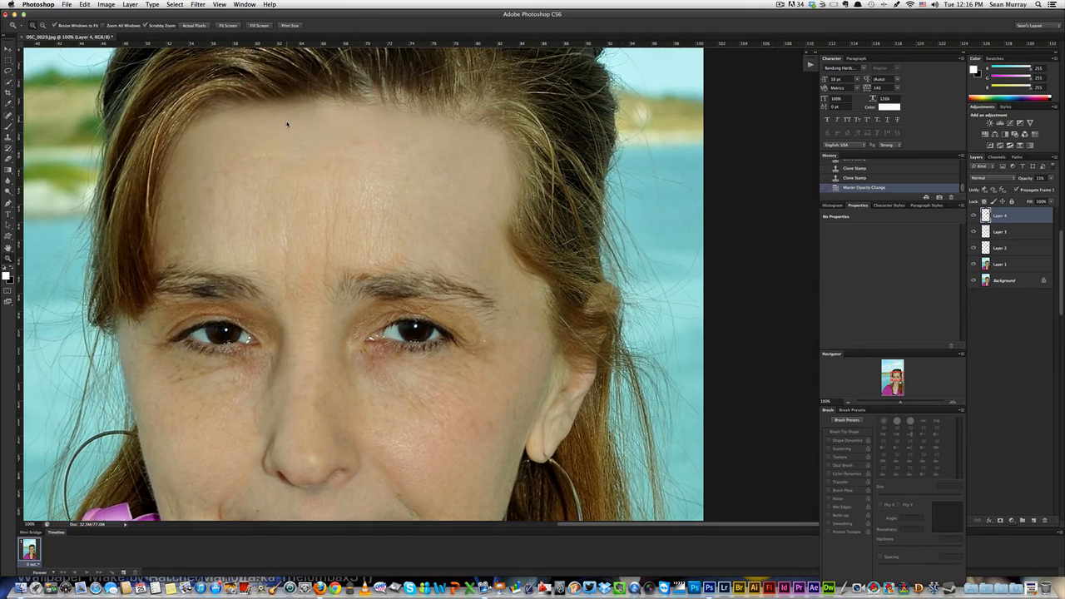
click(316, 133)
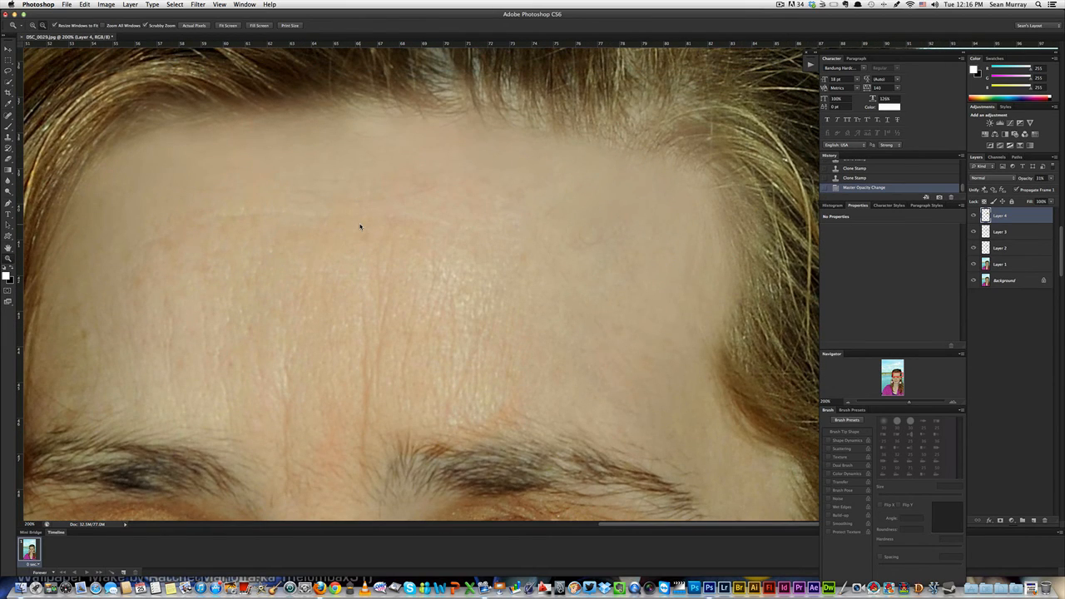
alt+click(361, 226)
drag(975, 263, 975, 218)
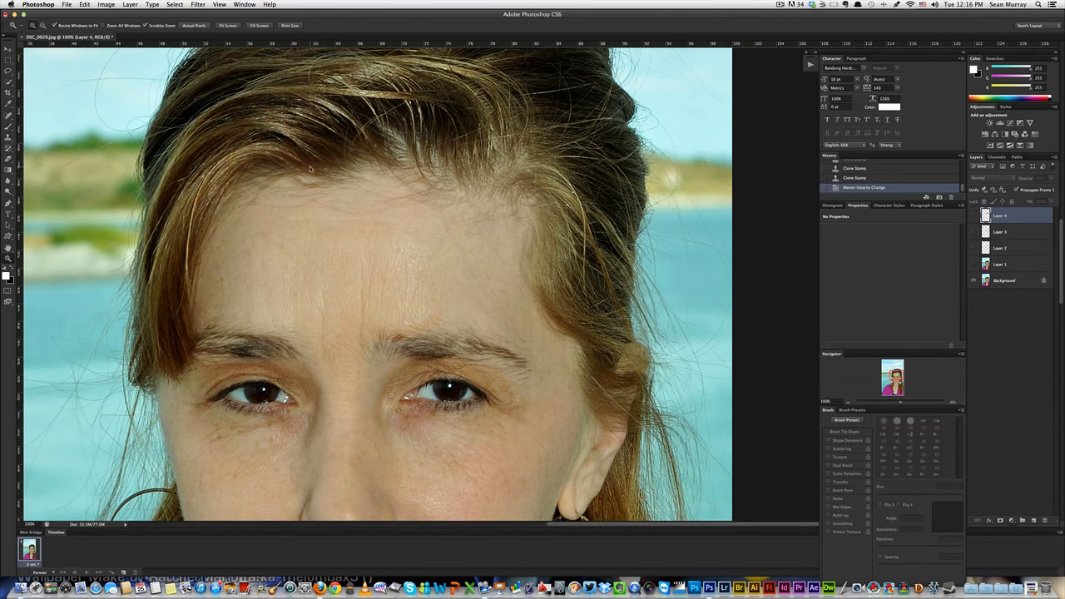
drag(975, 267, 974, 216)
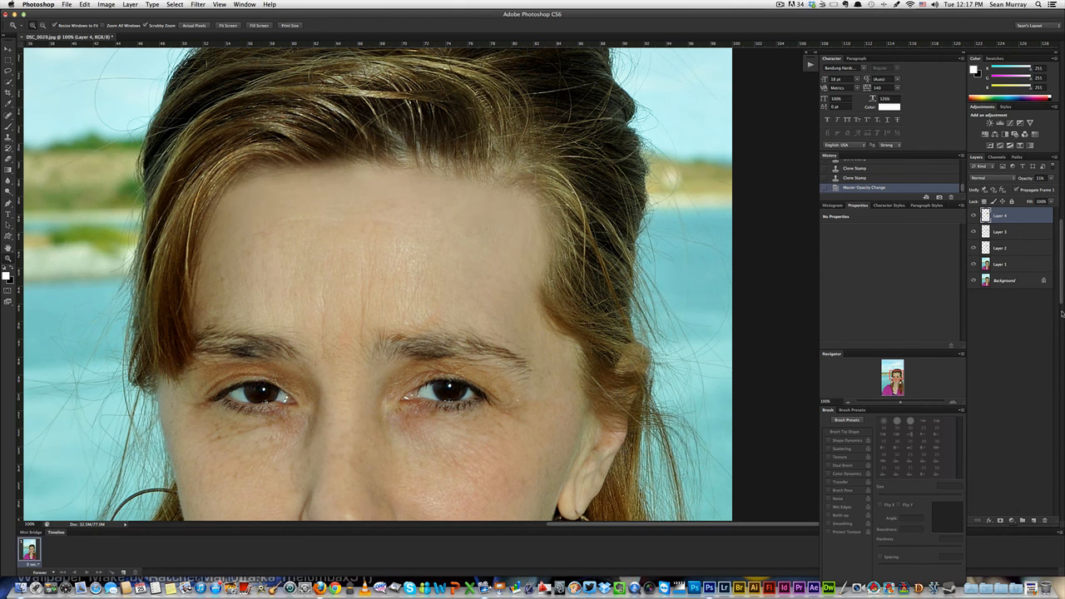
- Review the whole portrait fitted to the window and the retouched face at 66.67% zoom
double_click(8, 247)
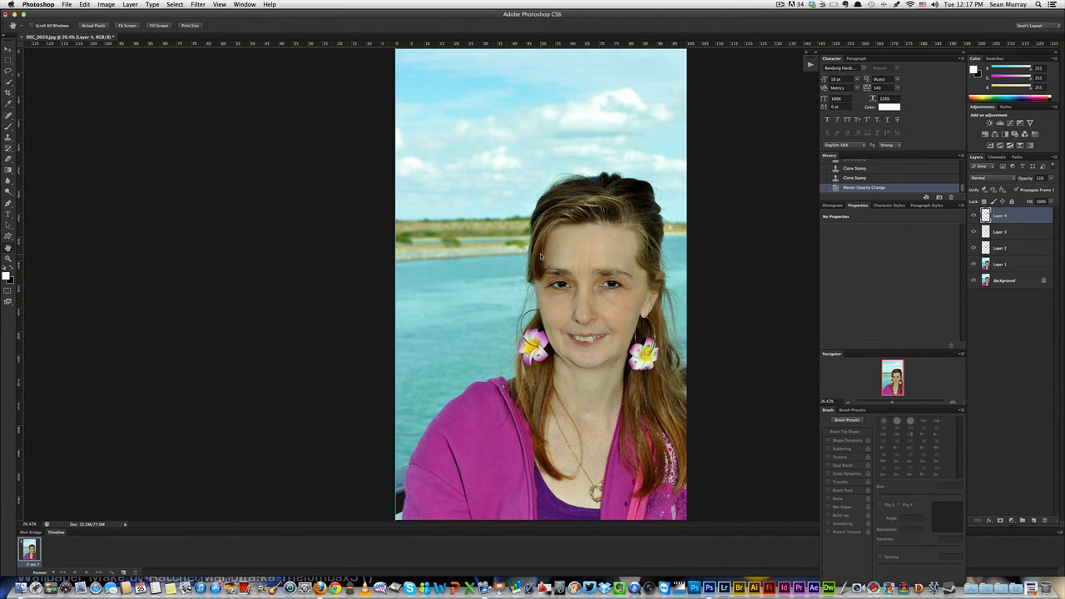
click(8, 258)
click(594, 286)
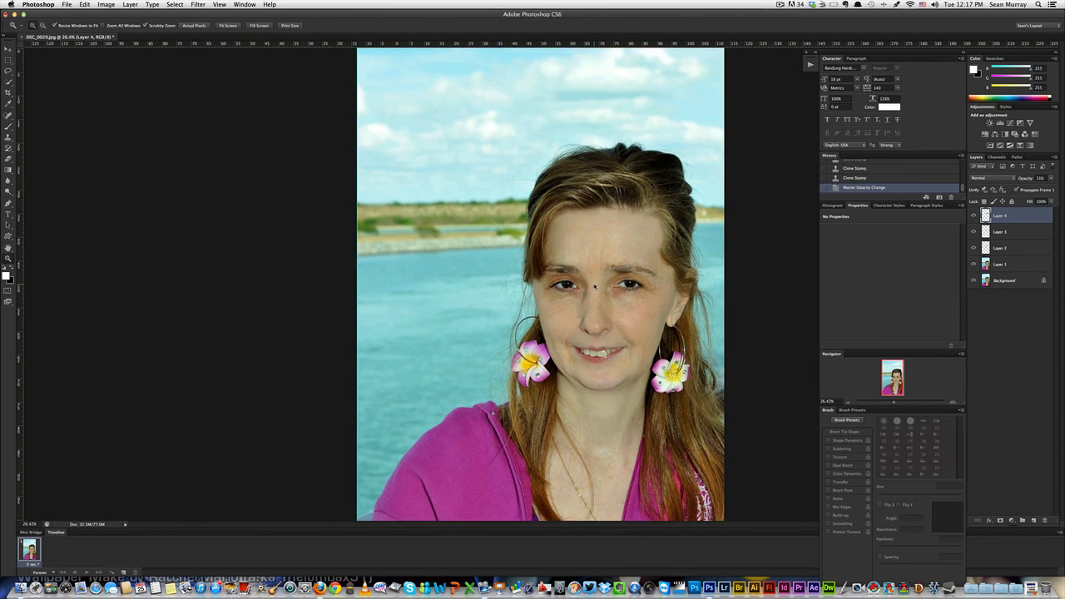
click(595, 286)
click(595, 286)
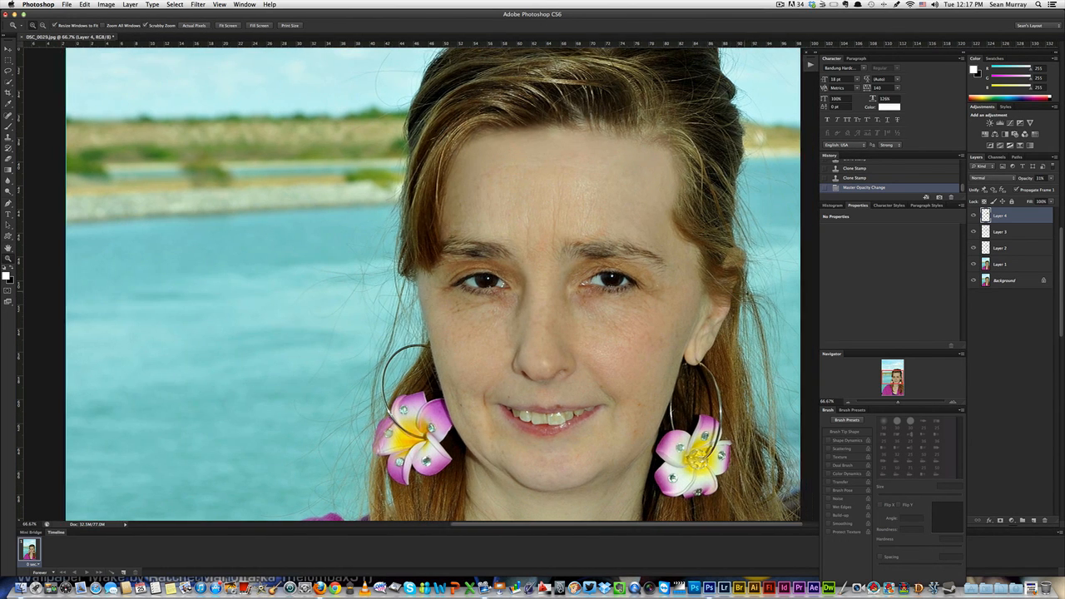
scroll(747, 294, right, 4)
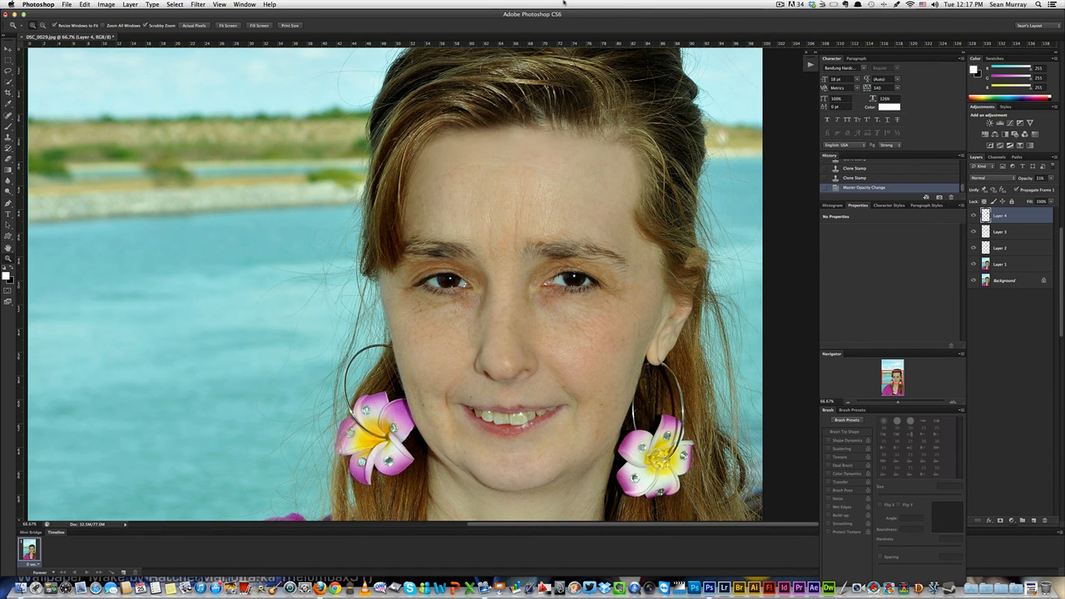
click(781, 4)
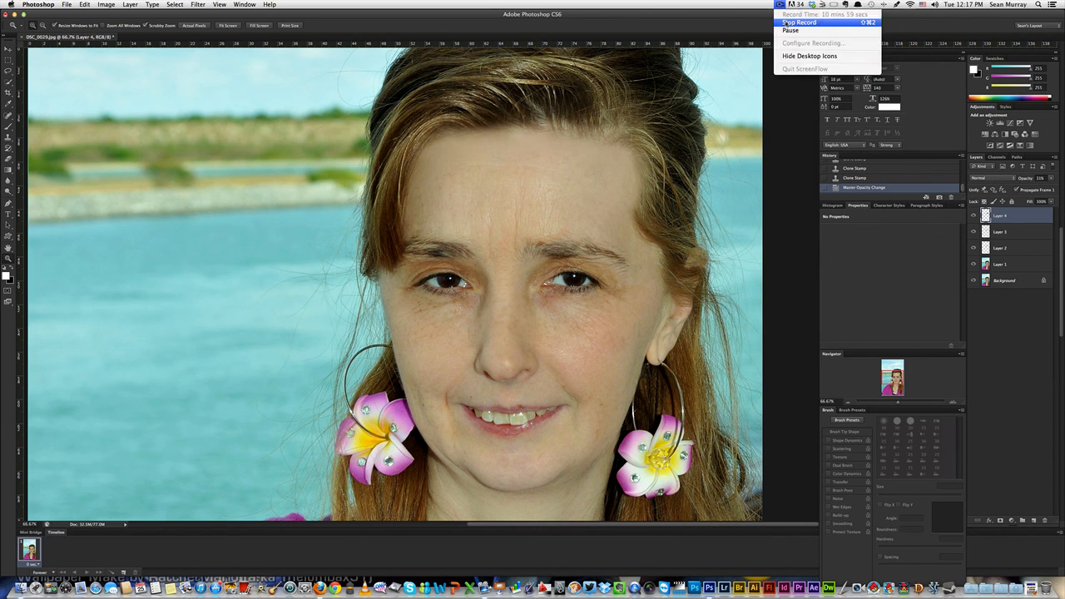